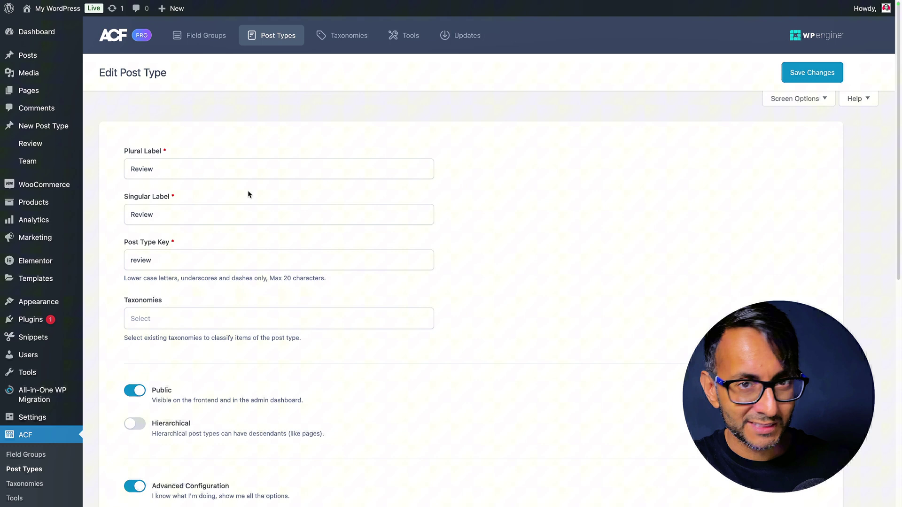
left_click(203, 262)
double_click(168, 260)
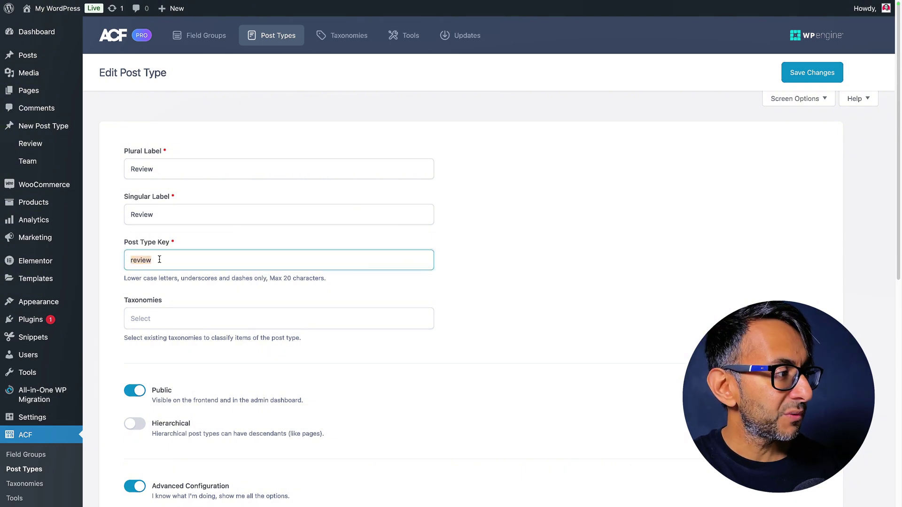
left_click(473, 281)
scroll(474, 280, "down", 3)
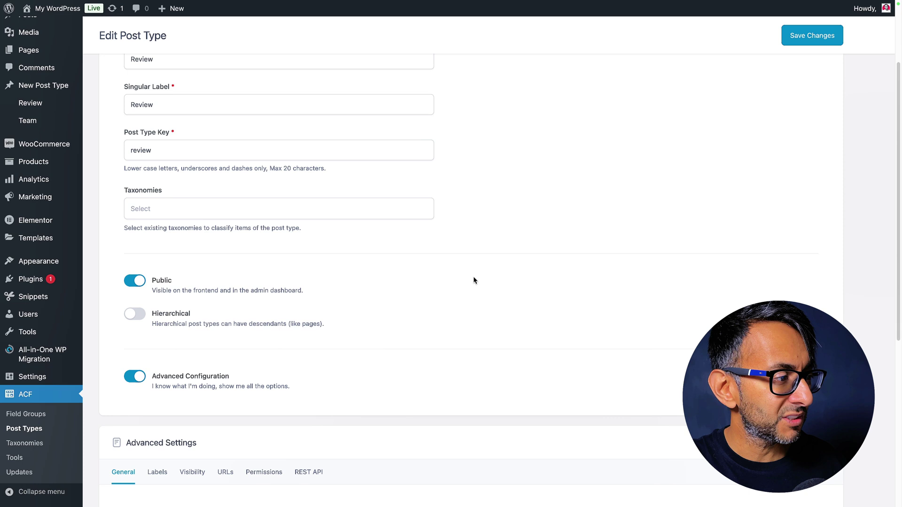
scroll(473, 280, "down", 6)
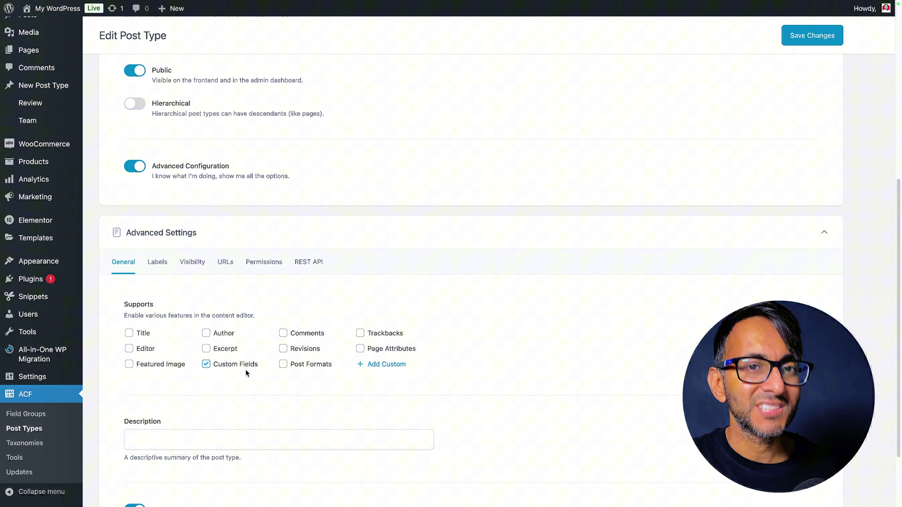
scroll(294, 329, "up", 5)
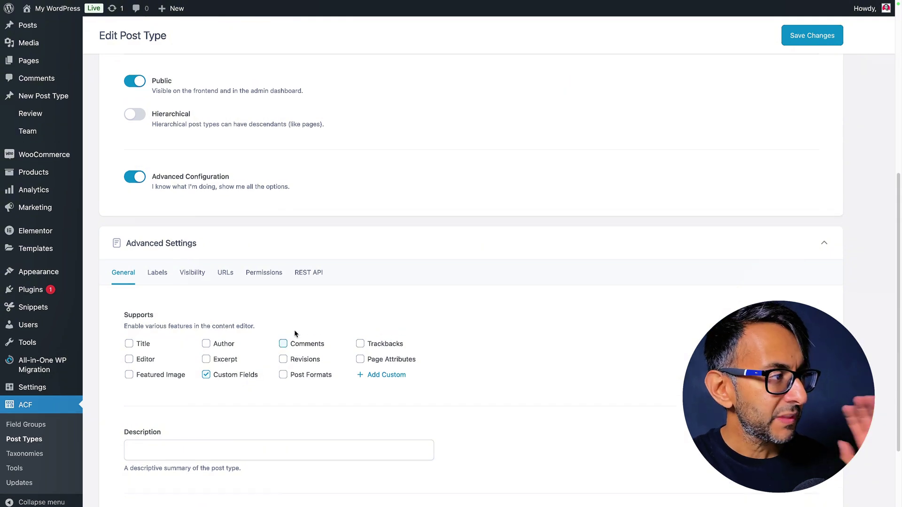
scroll(329, 330, "up", 2)
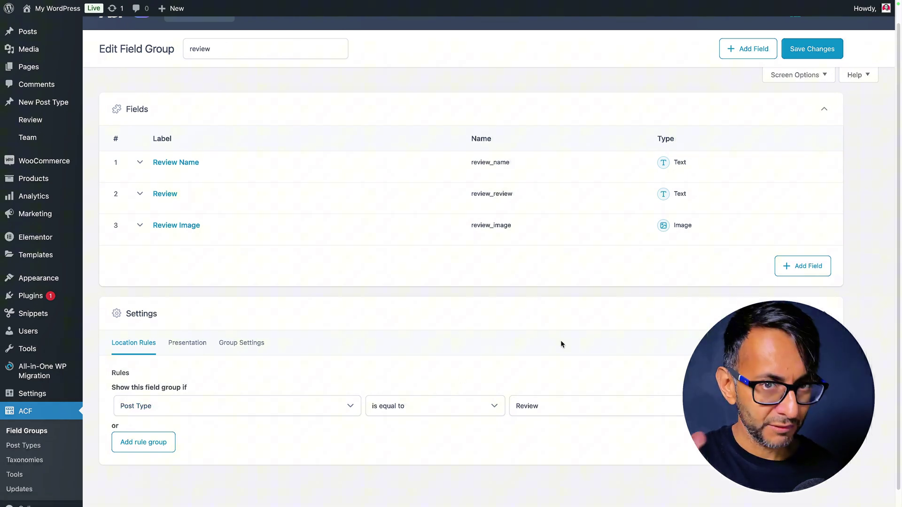
Step: Confirm the review field group's location rule is Post Type is equal to Review
scroll(530, 413, "down", 1)
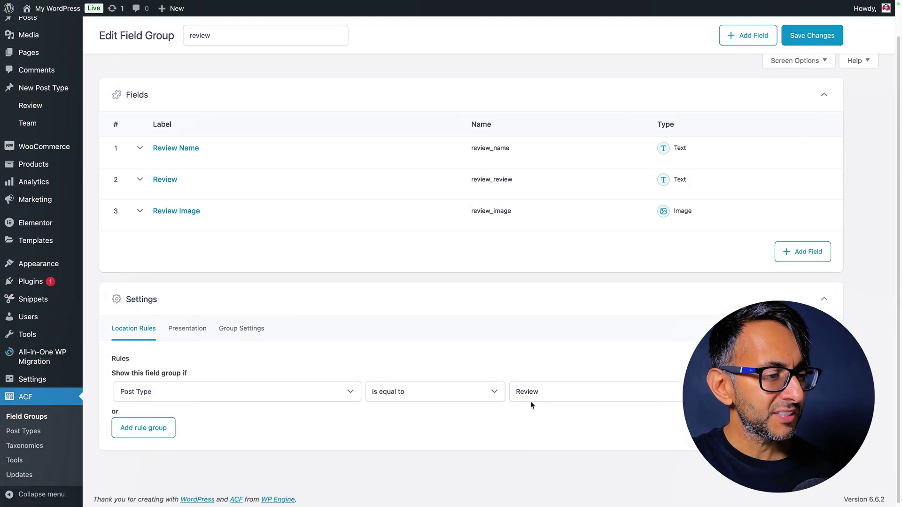
left_click(556, 393)
left_click(556, 394)
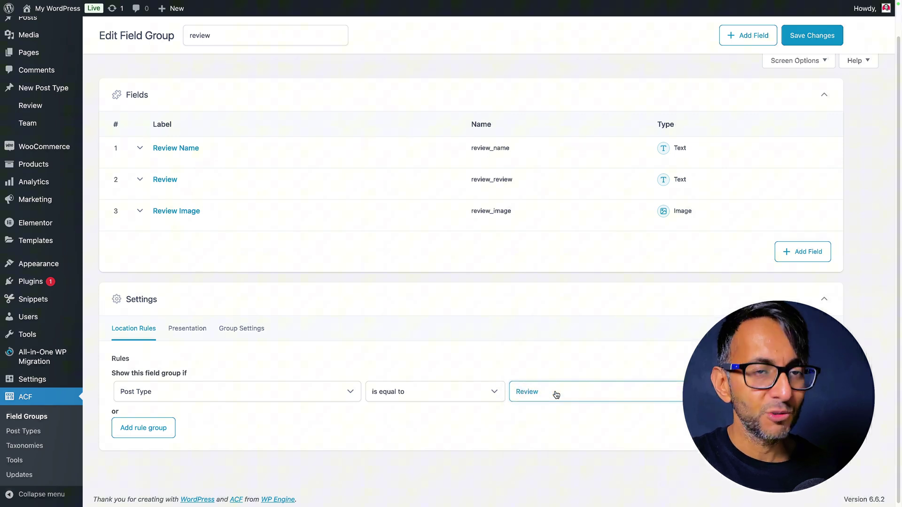
left_click(546, 425)
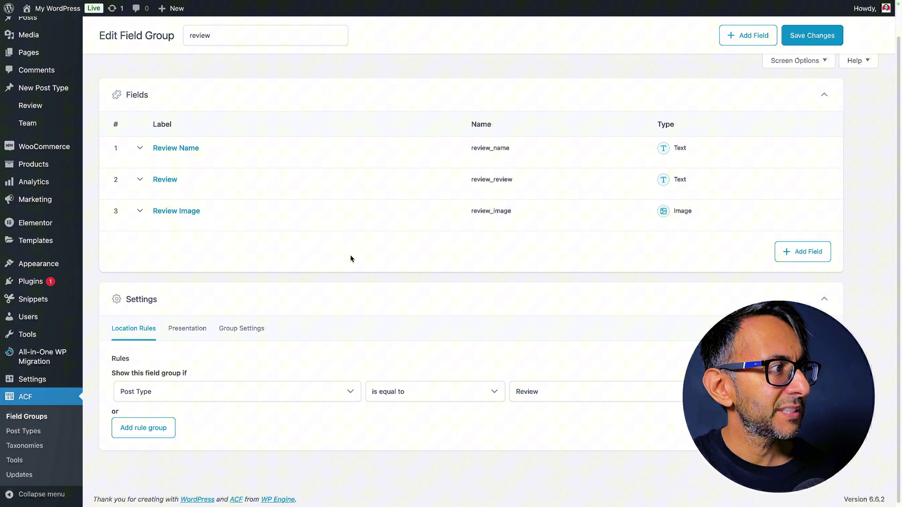
mouse_move(179, 178)
mouse_move(183, 222)
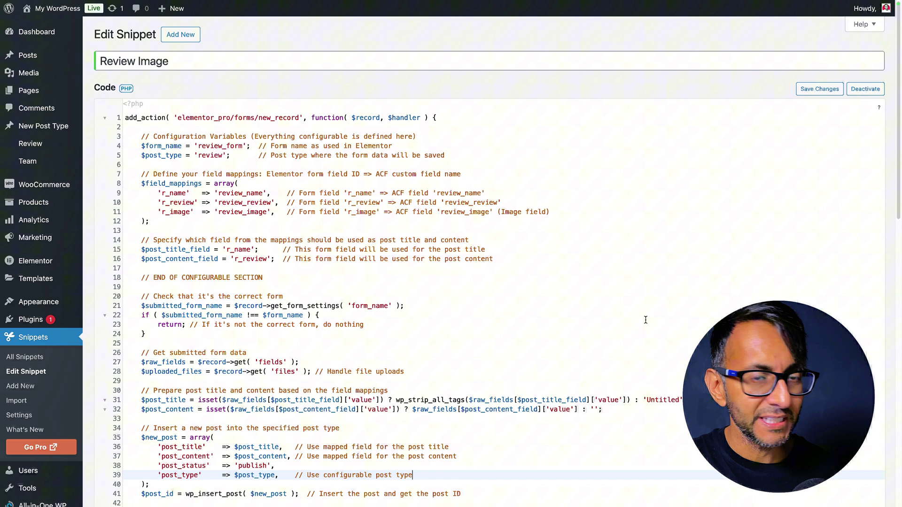
Step: Point out the post type setting and the review_name field mapping in the Review Image snippet
left_click(491, 159)
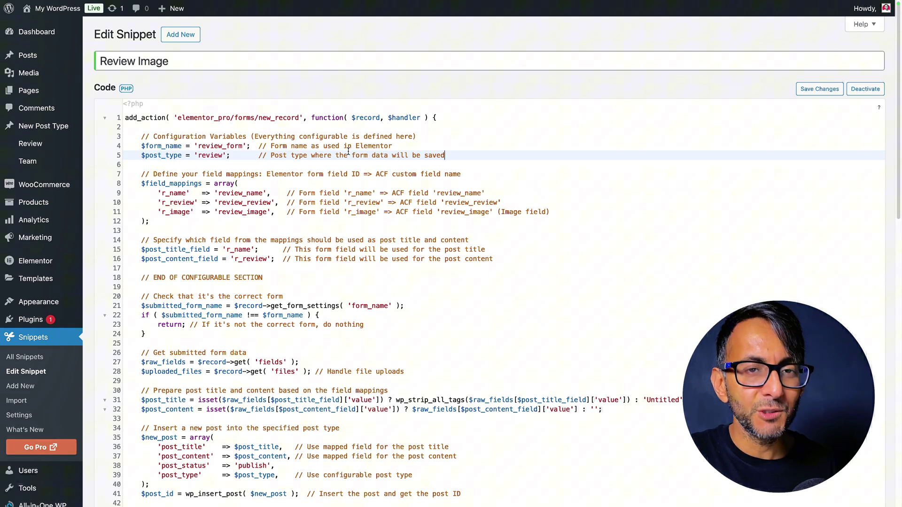
left_click(513, 194)
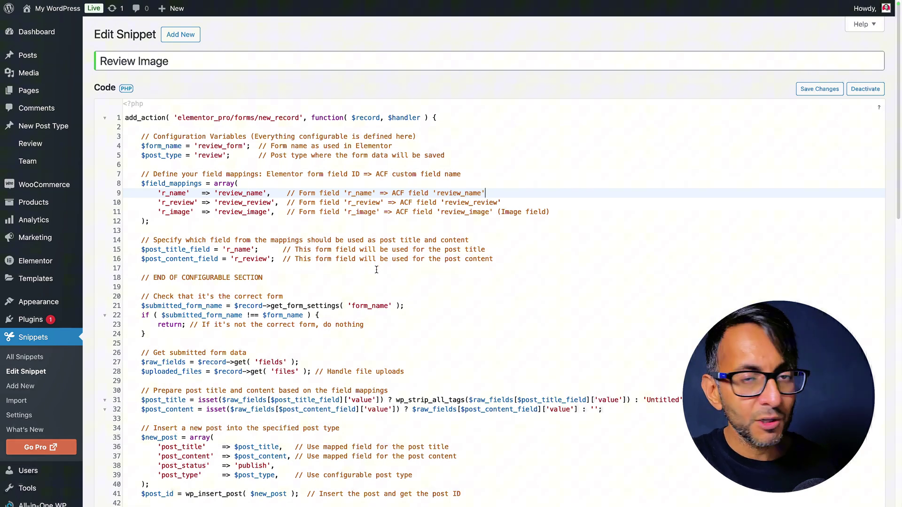
Step: Highlight the snippet line mapping r_image to the review_image ACF field
left_click(561, 214)
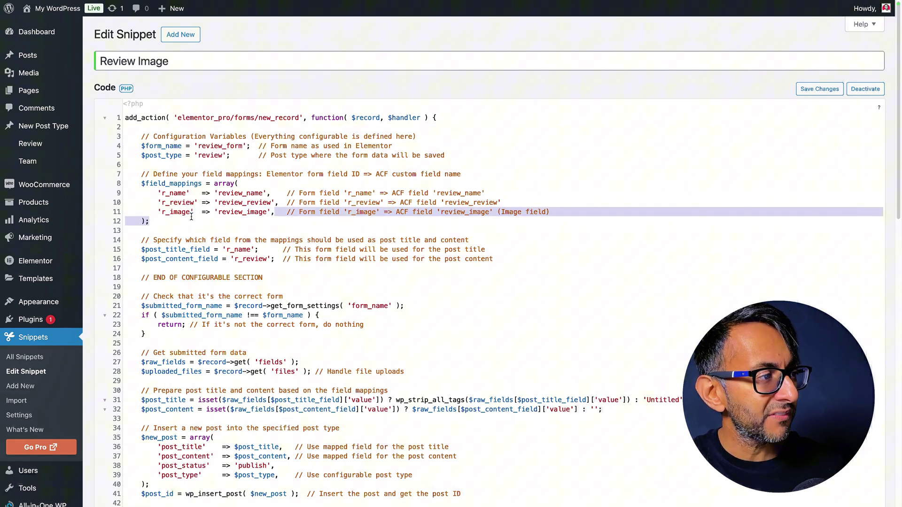
left_click_drag(275, 212, 155, 213)
left_click(252, 229)
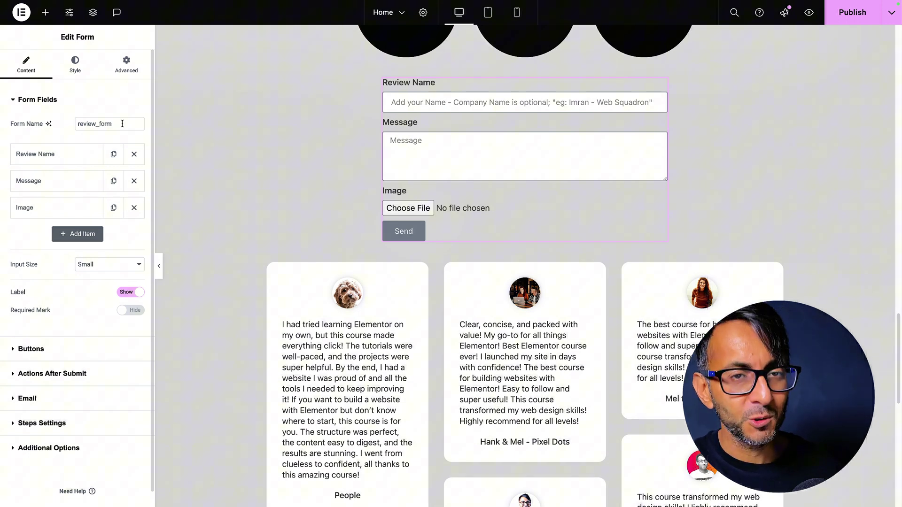
scroll(74, 285, "down", 1)
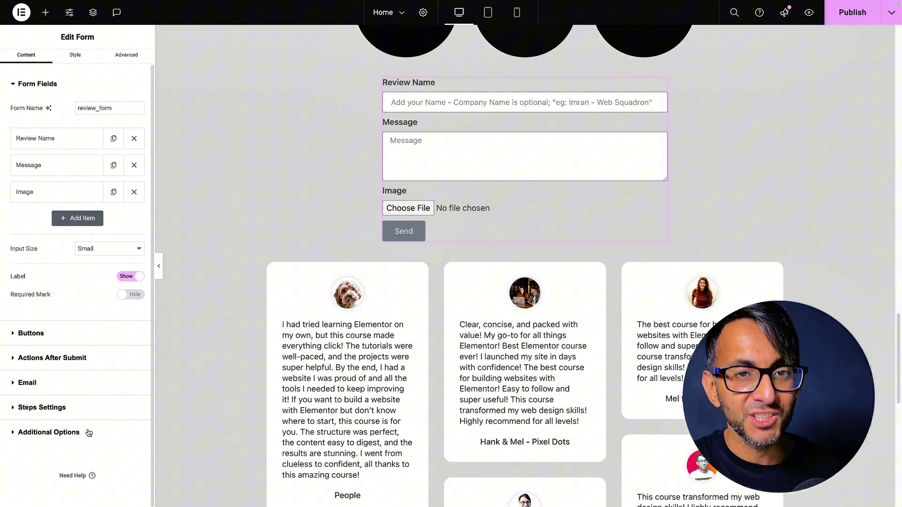
left_click(88, 433)
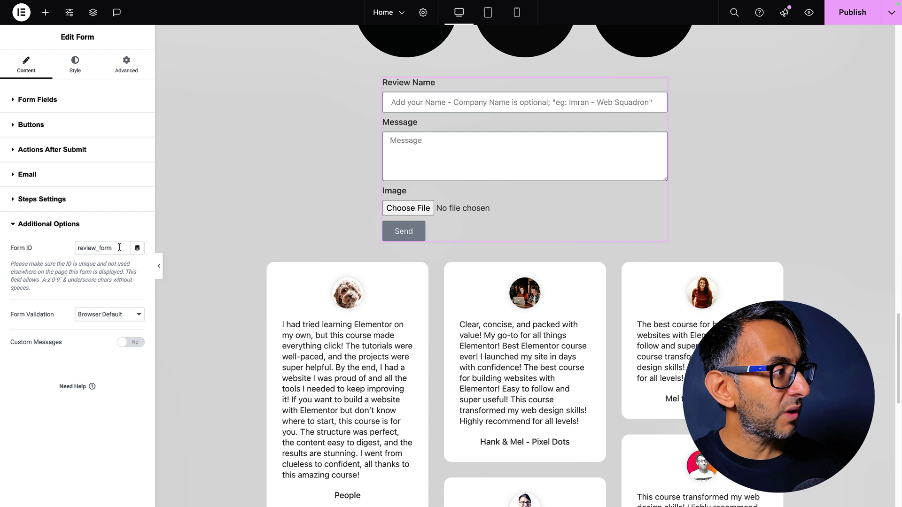
left_click(37, 97)
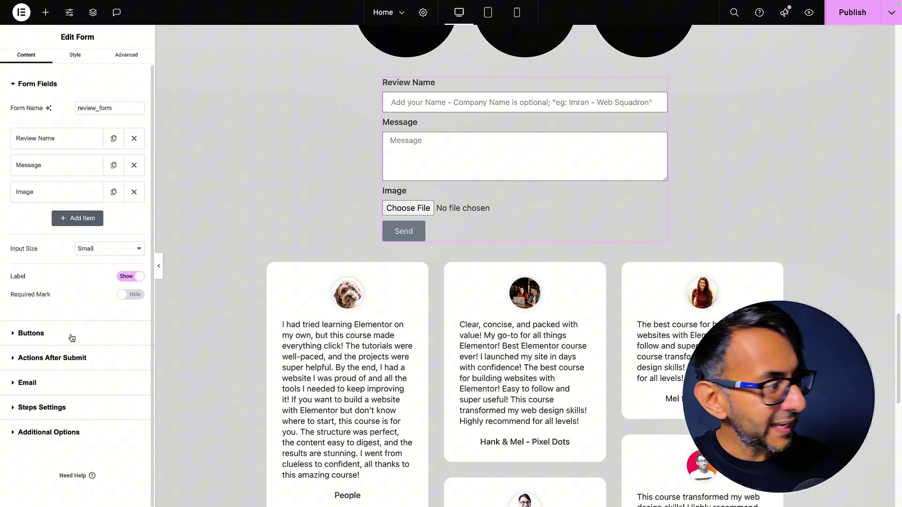
left_click(63, 436)
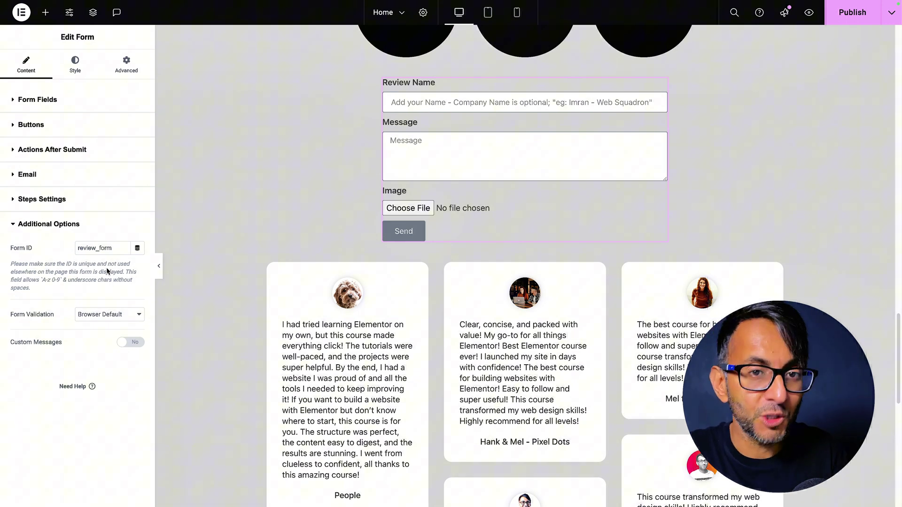
left_click(38, 99)
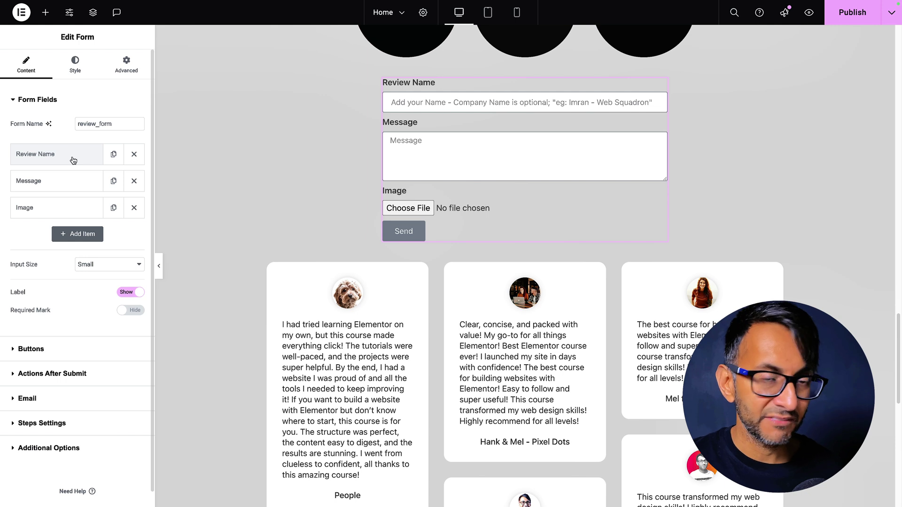
Step: Check that the Review Name field's ID is r_name in its Advanced settings
left_click(73, 160)
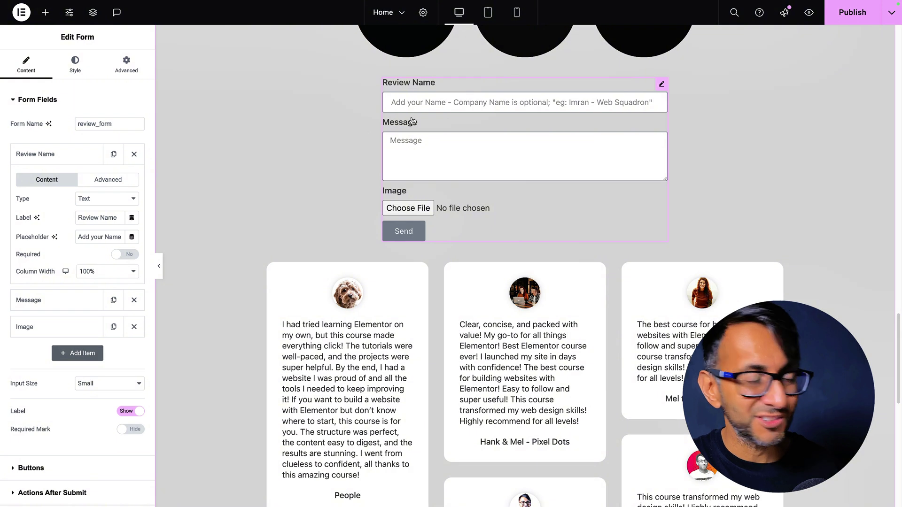
left_click(110, 183)
left_click(108, 218)
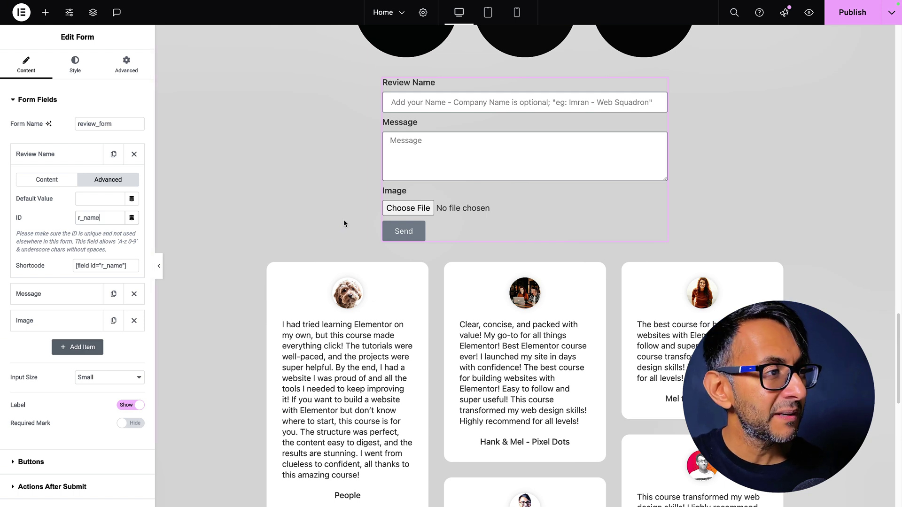
left_click(64, 155)
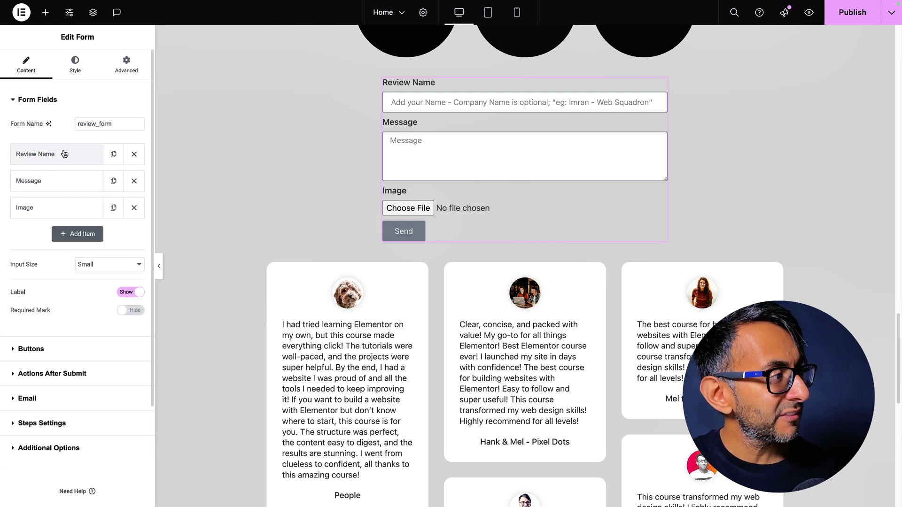
Step: Correct the Message field's ID back to r_review and collapse the item
left_click(66, 186)
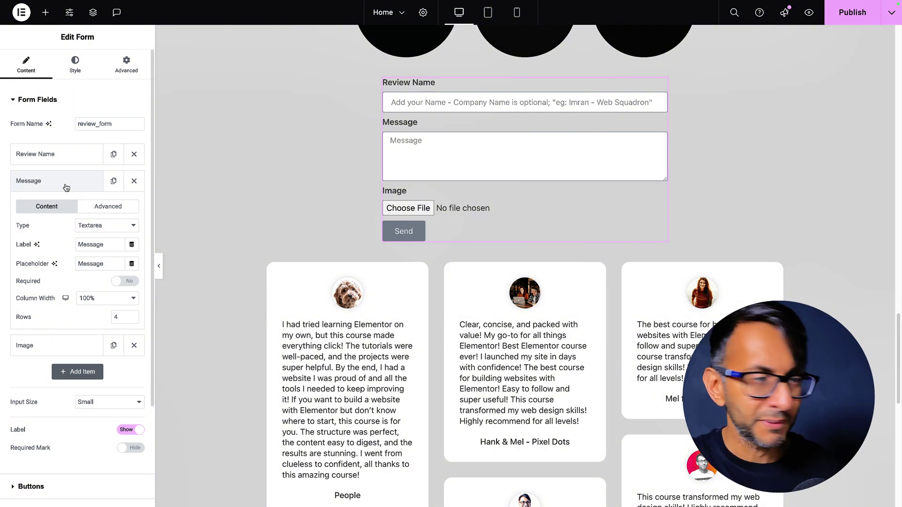
left_click(111, 207)
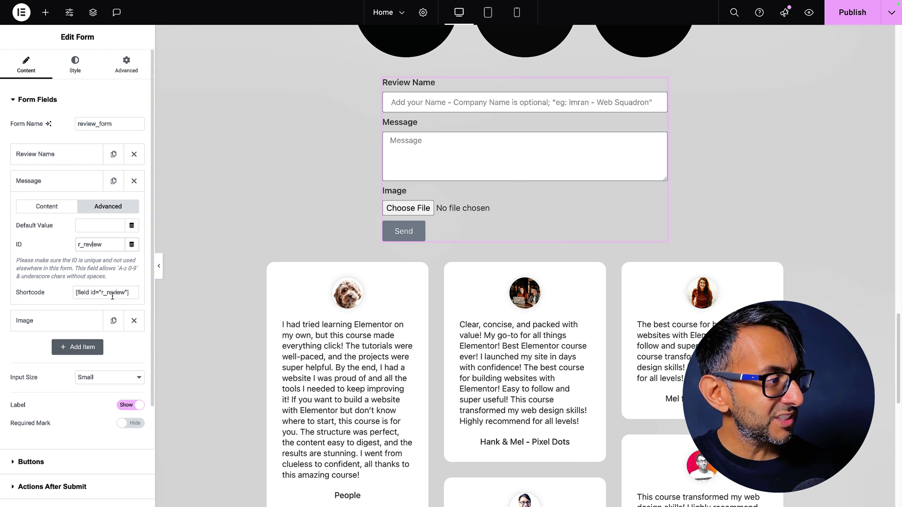
type("pppp")
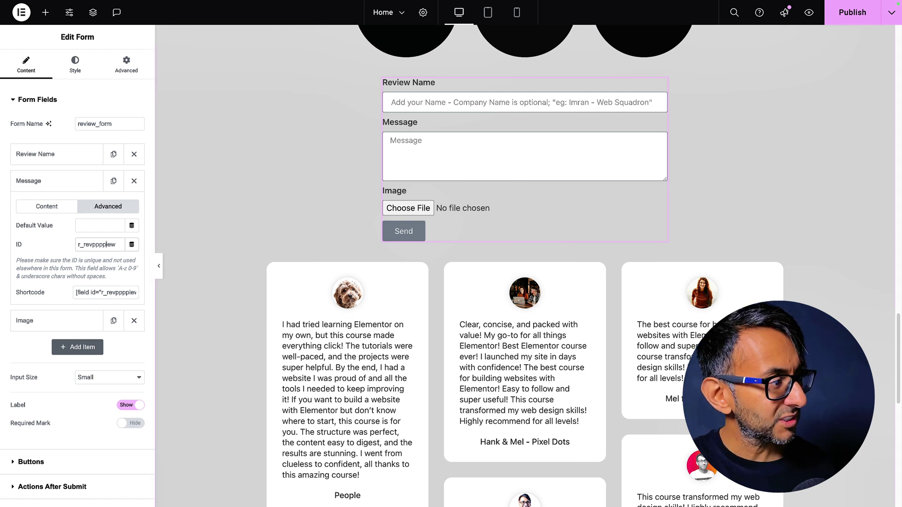
key("BackSpace")
key("BackSpace")
key("BackSpace")
key("BackSpace")
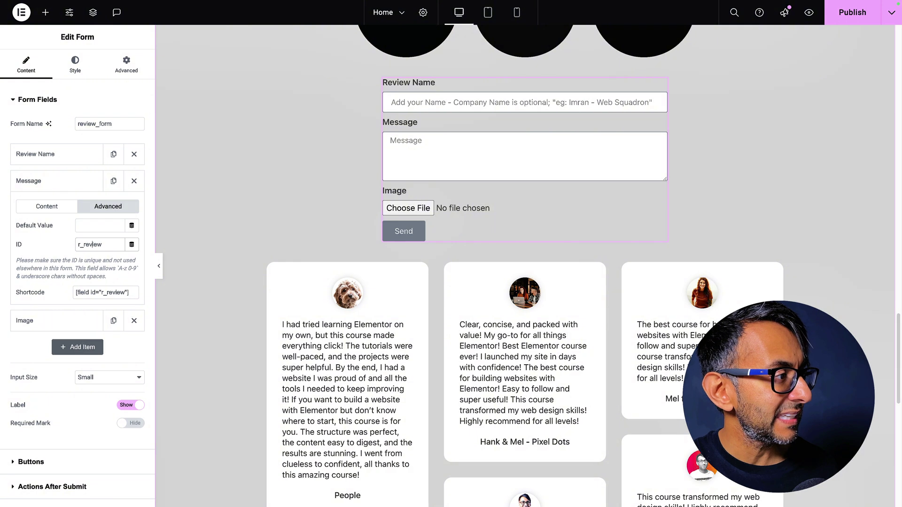
left_click(60, 184)
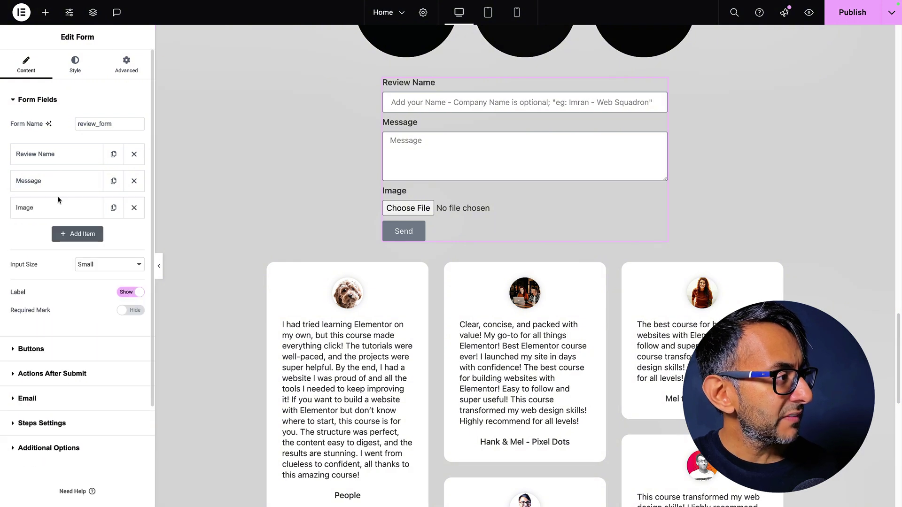
Step: Verify the Image field's ID is r_image, then expand Actions After Submit to list actions
left_click(58, 214)
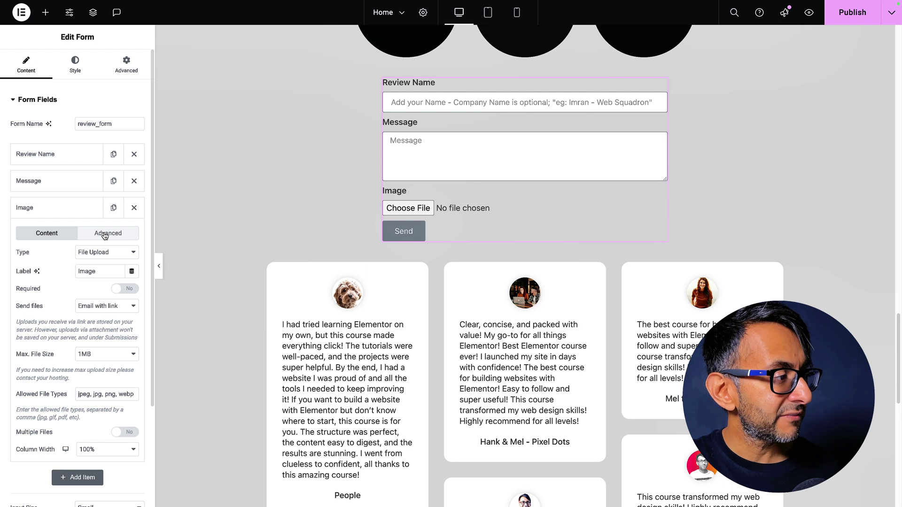
scroll(98, 394, "down", 1)
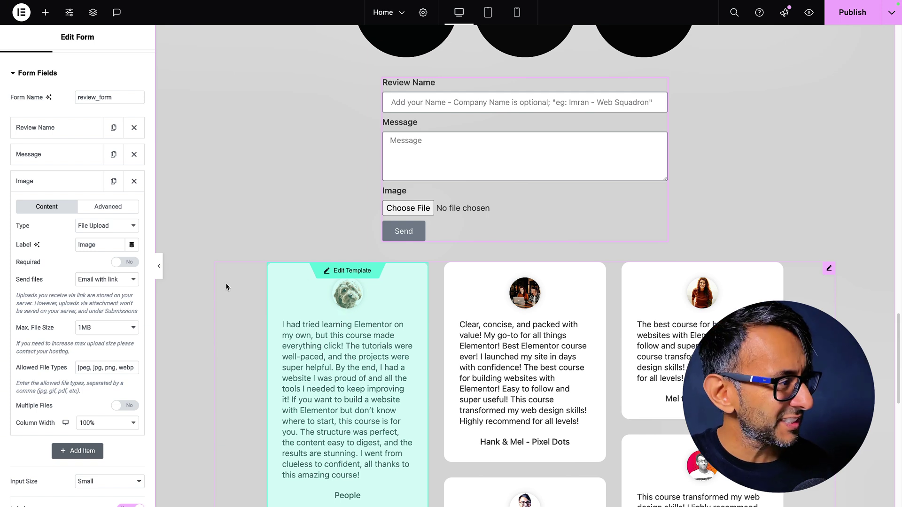
left_click(108, 207)
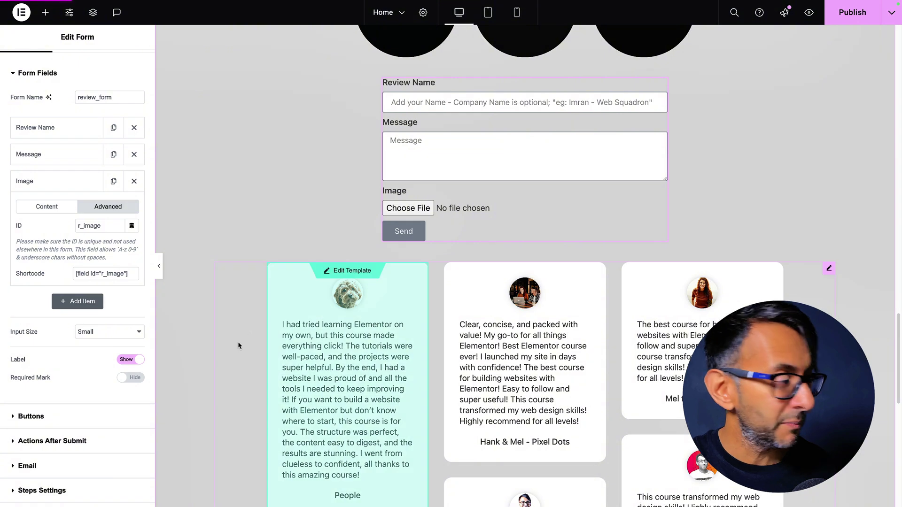
left_click(114, 441)
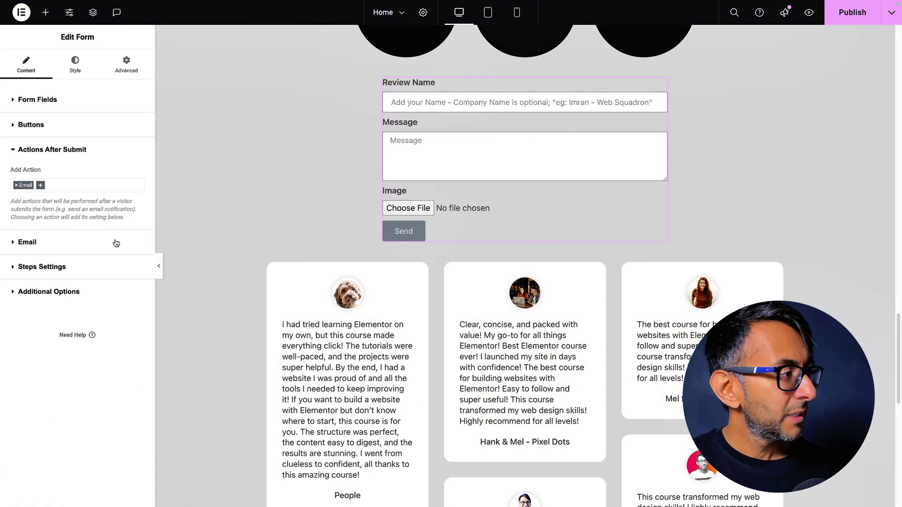
left_click(41, 187)
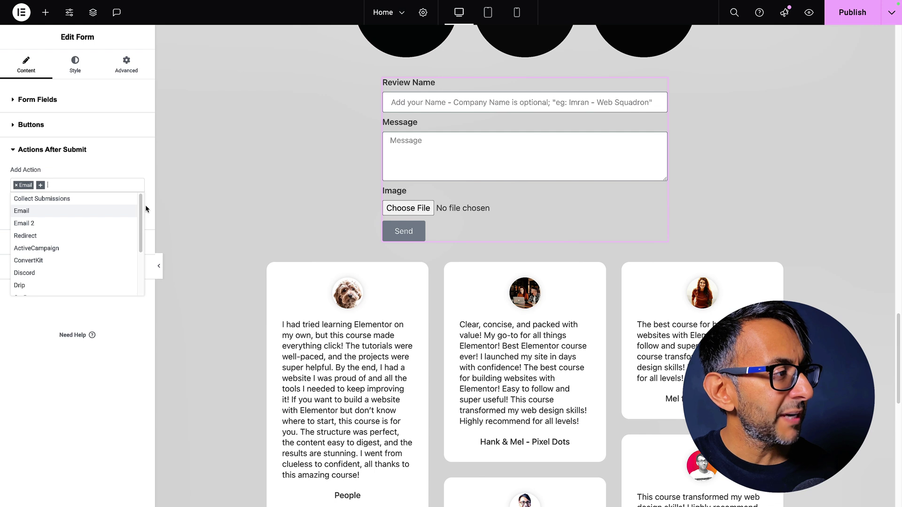
left_click(141, 272)
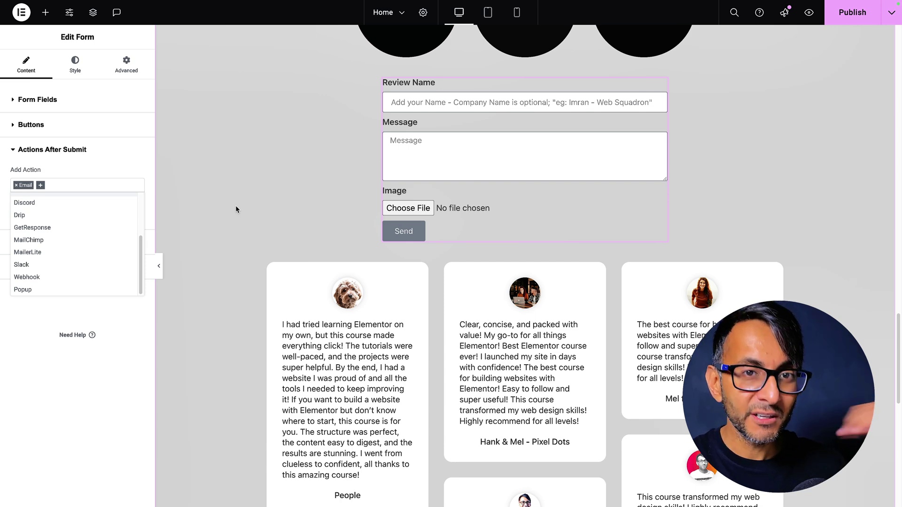
Step: Fill the form with a reviewer name and message 'This is working :)' and send it
left_click(160, 269)
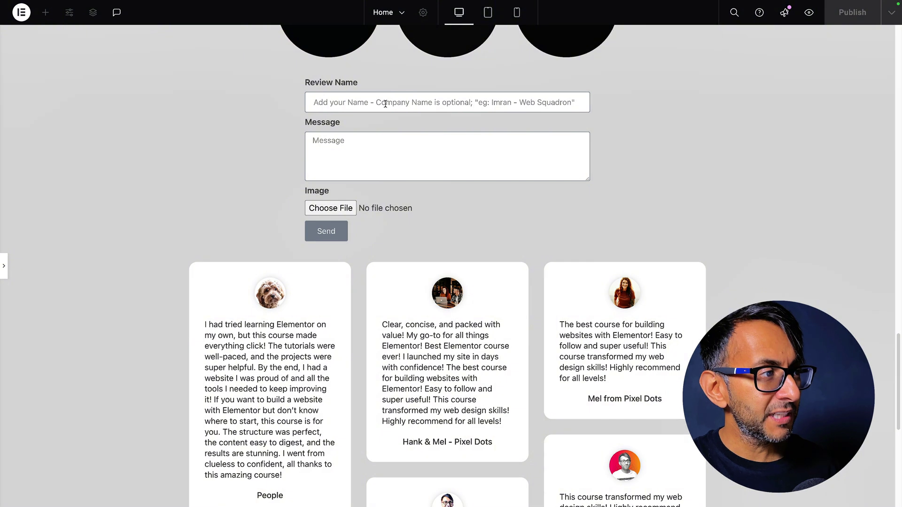
left_click(385, 104)
type("Bob")
key("Tab")
type("This is working")
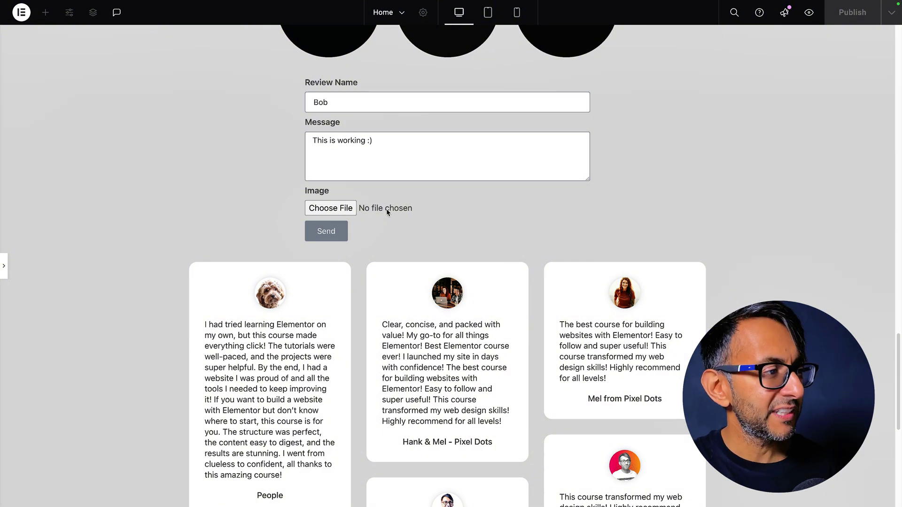
type(" :)")
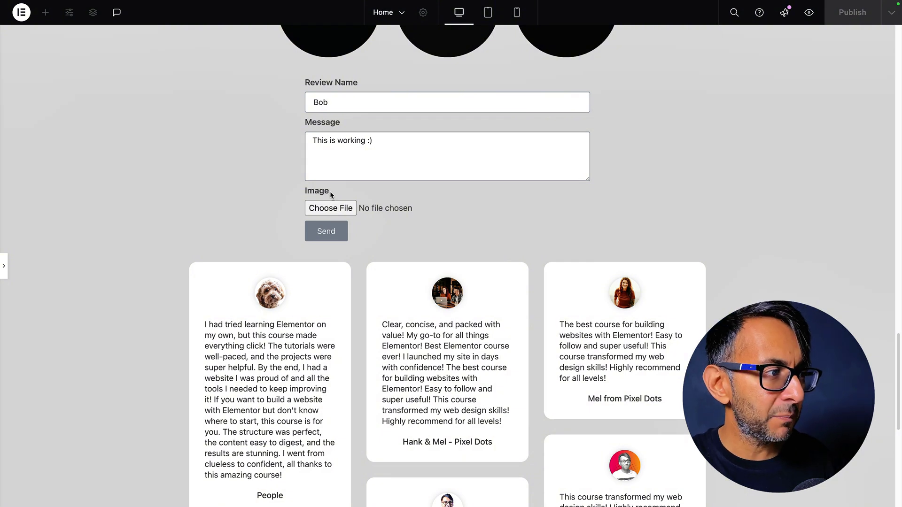
left_click(323, 236)
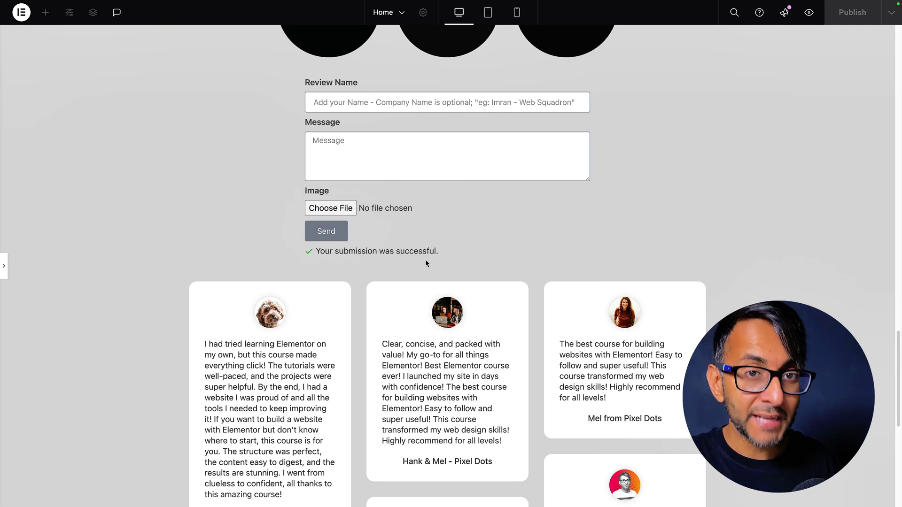
Step: Reload so the new review shows in the loop grid, then edit its item template, saving changes
key("super+r")
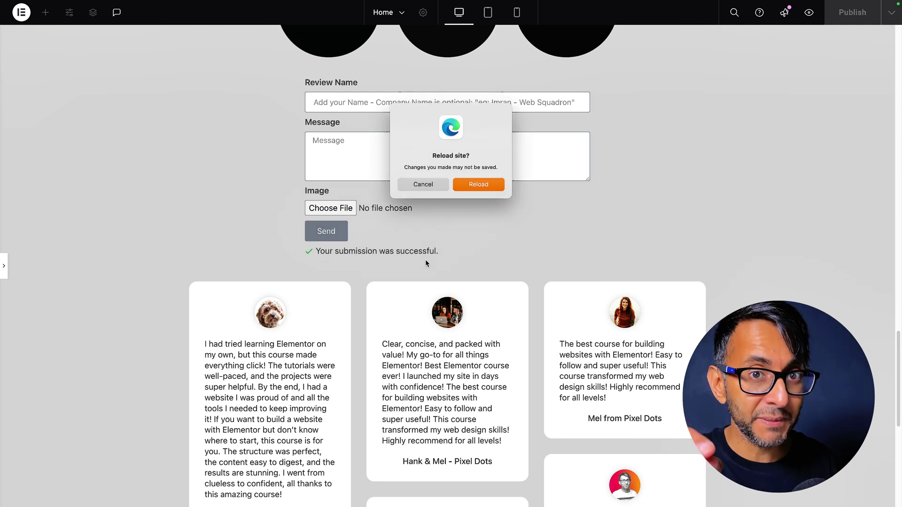
left_click(487, 184)
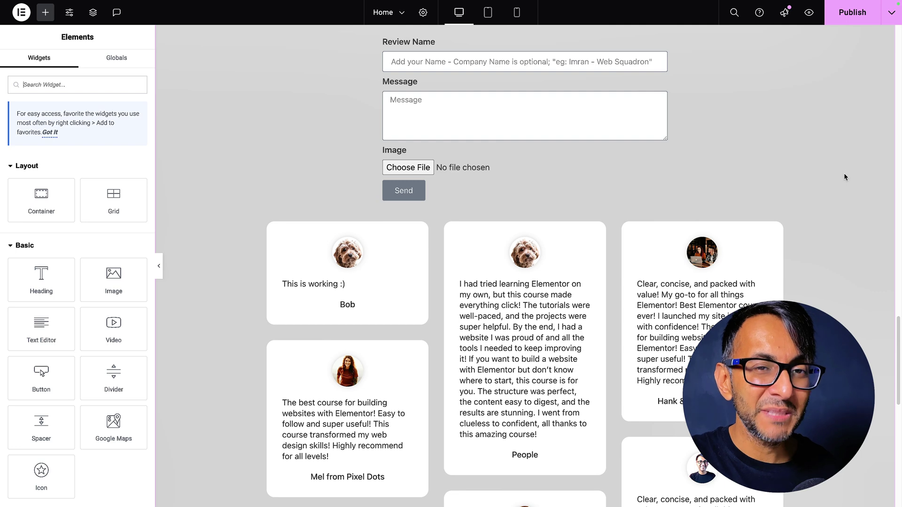
scroll(467, 241, "down", 1)
left_click(356, 224)
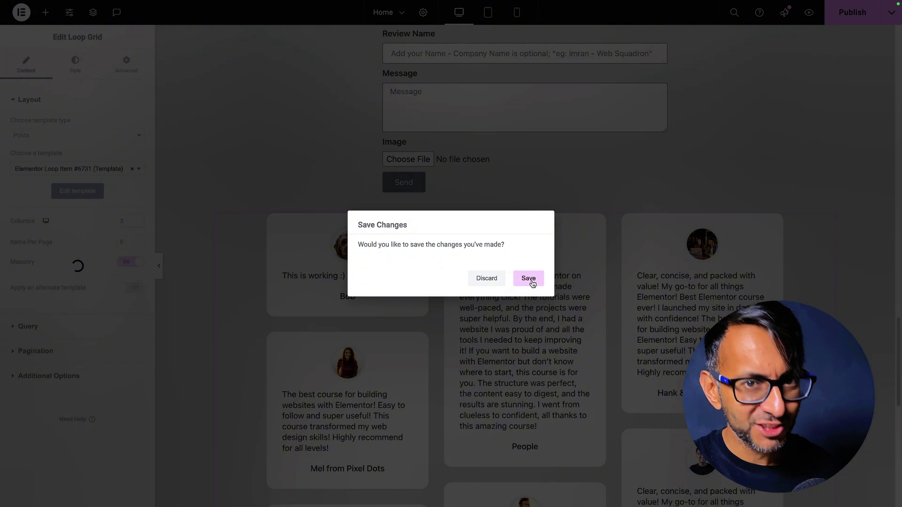
left_click(532, 282)
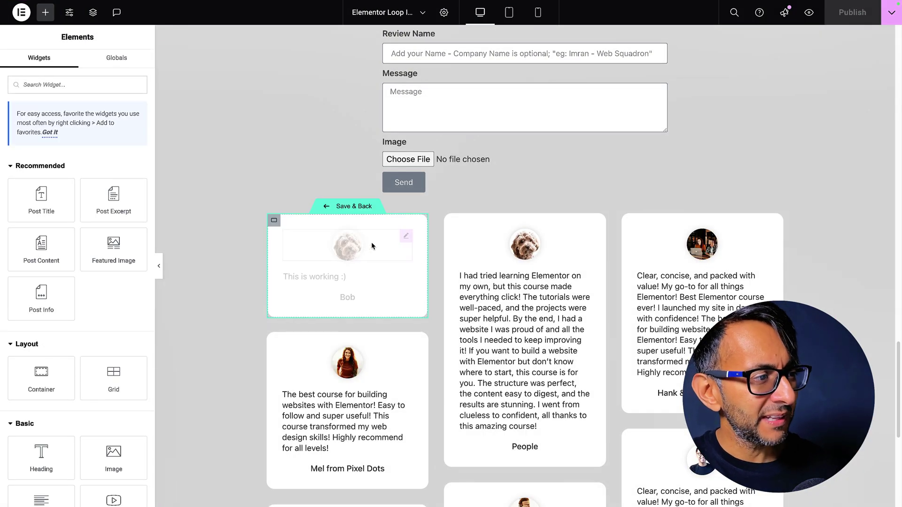
Step: Clear the loop item image's dog fallback and its existing dynamic image source
left_click(371, 241)
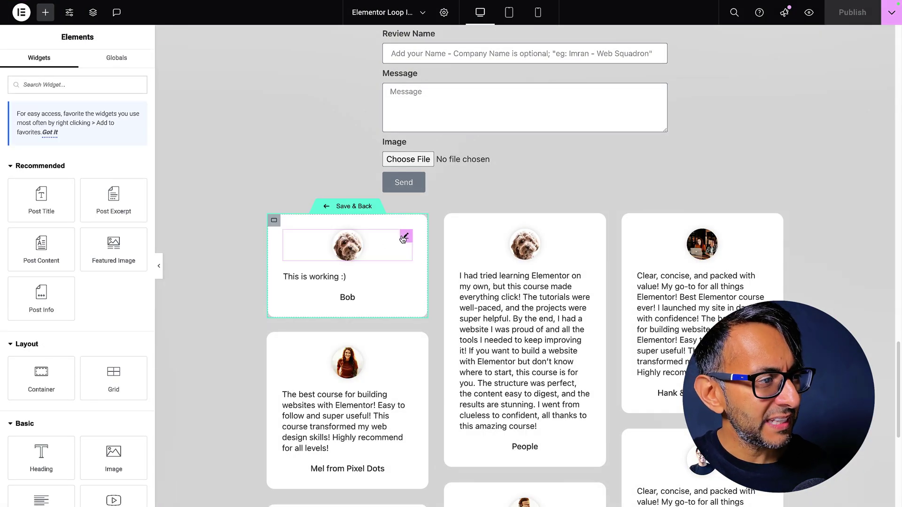
left_click(17, 140)
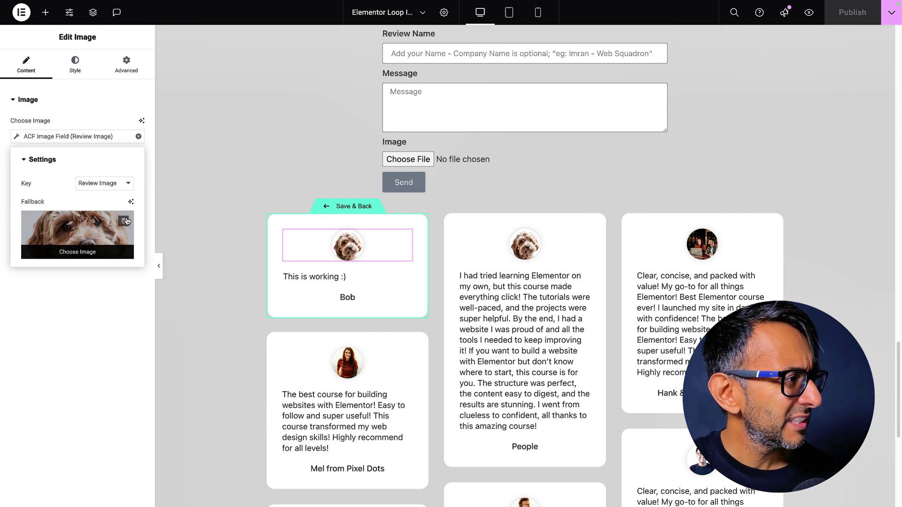
left_click(126, 222)
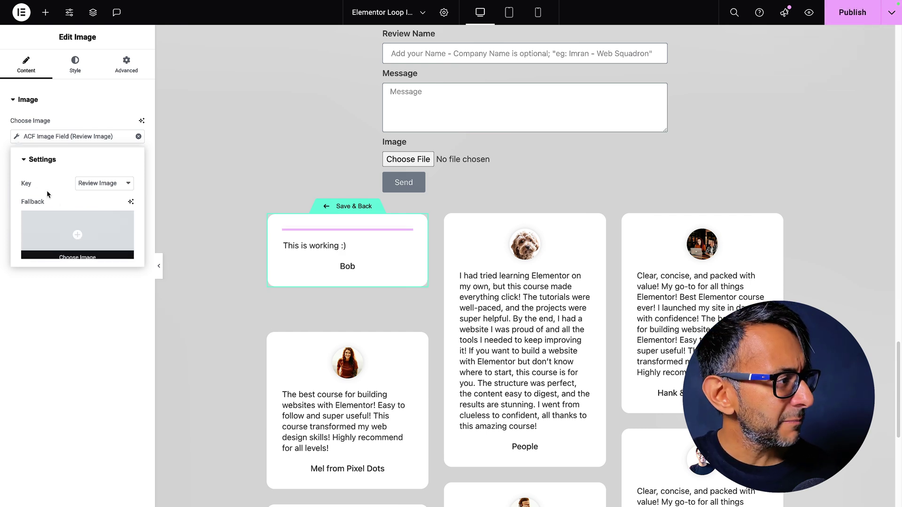
left_click(138, 136)
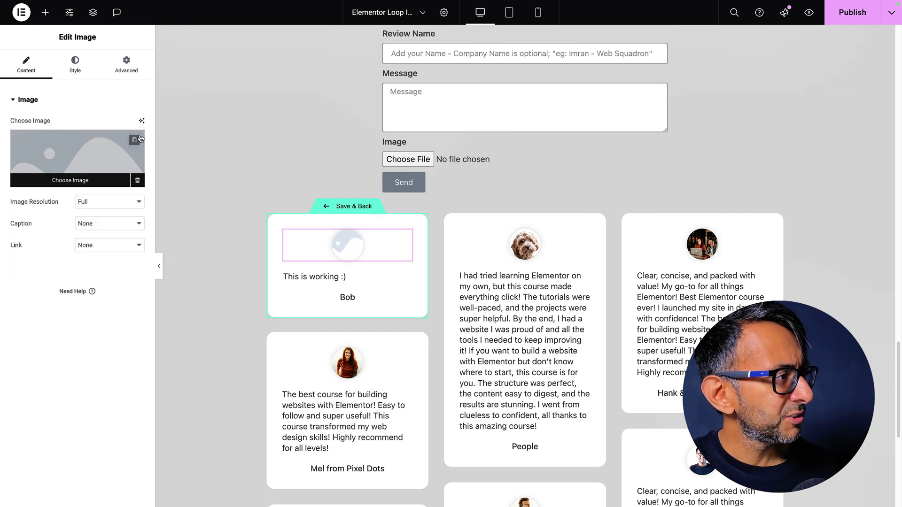
Step: Set the image source to ACF Image Field with key Review Image
left_click(138, 183)
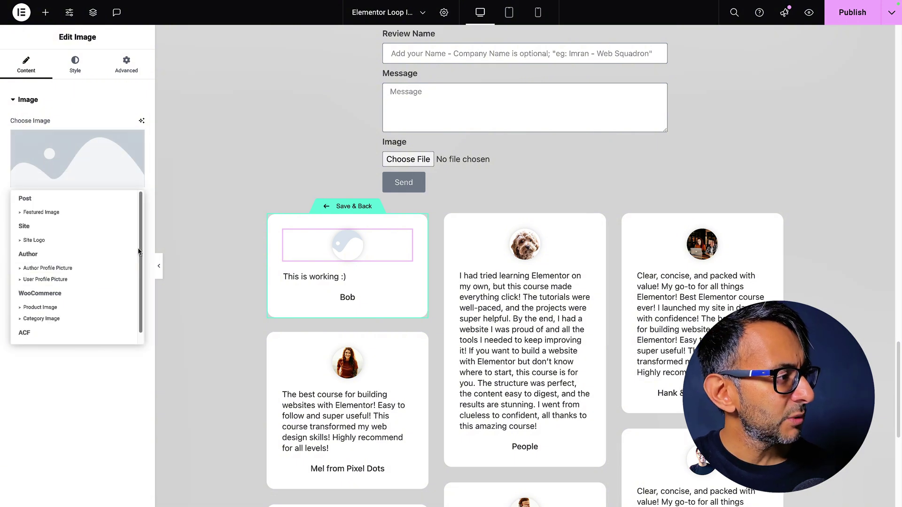
scroll(67, 325, "down", 1)
left_click(63, 337)
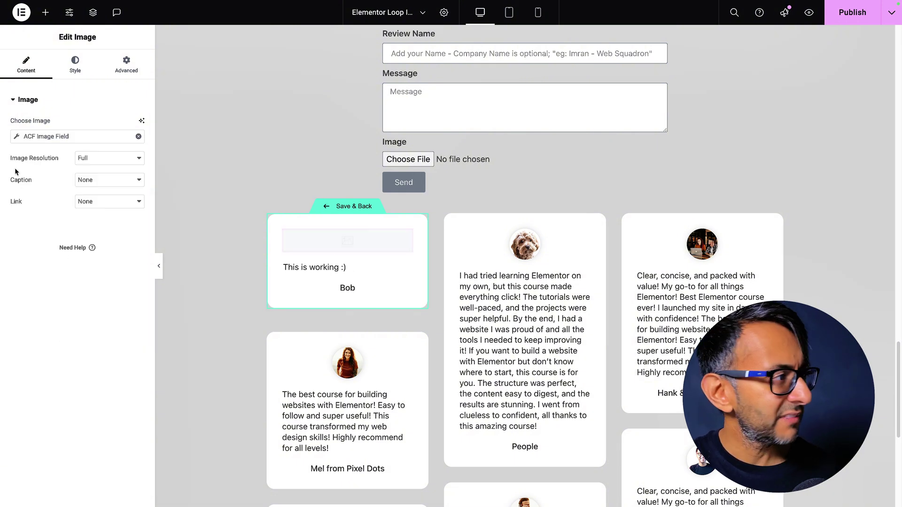
left_click(16, 136)
left_click(92, 186)
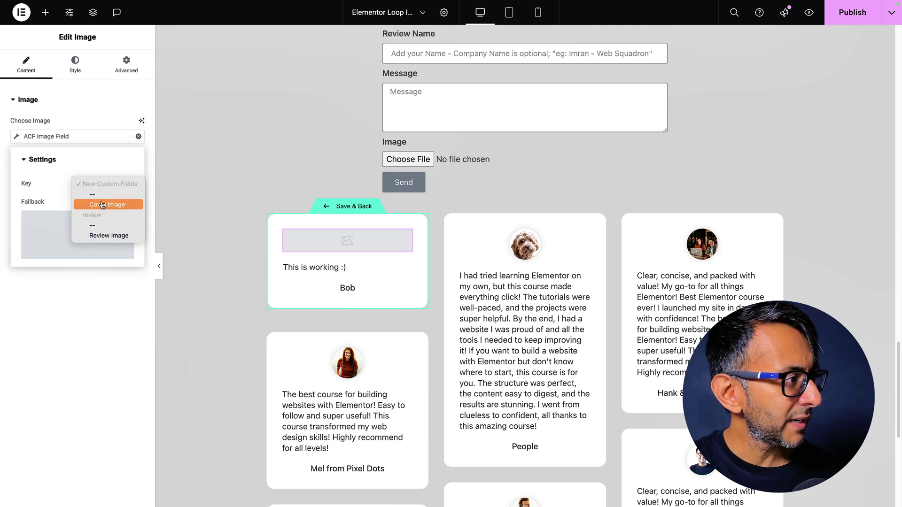
left_click(113, 237)
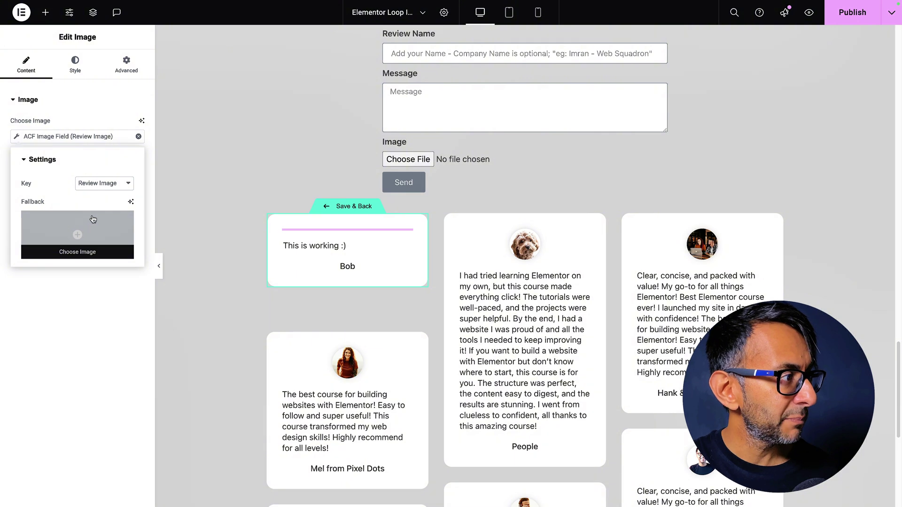
Step: Insert the dog photo from the Media Library as the image's fallback
left_click(72, 231)
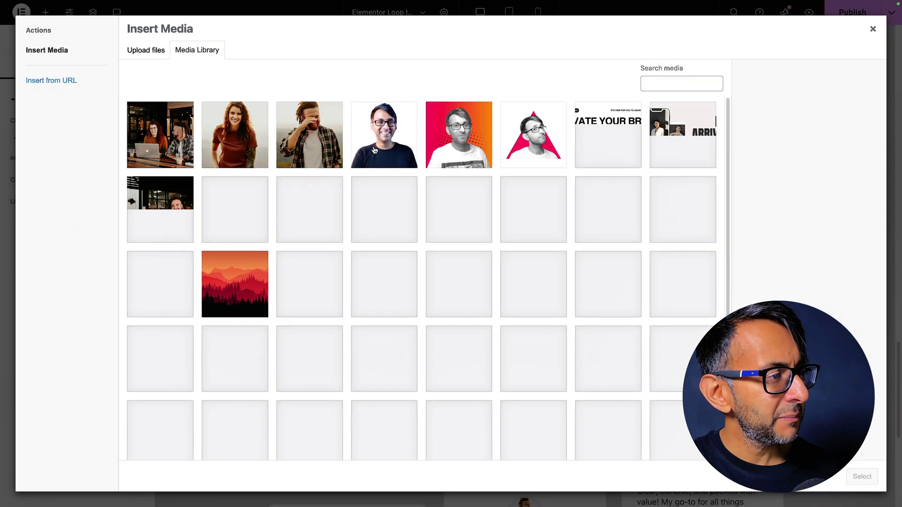
scroll(543, 347, "down", 3)
left_click(582, 247)
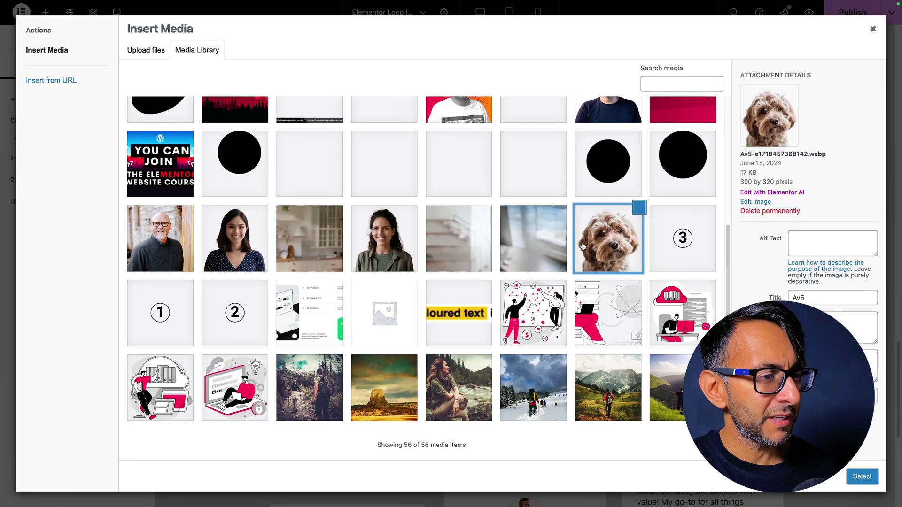
left_click(862, 475)
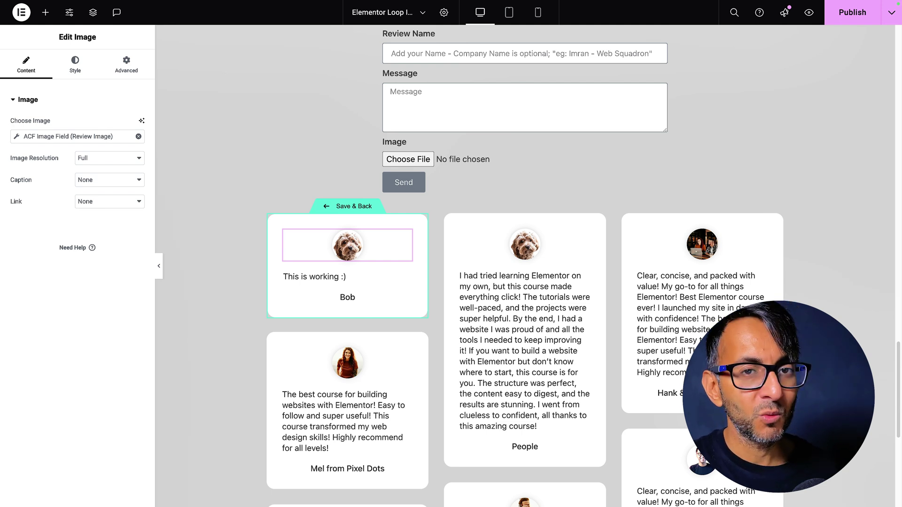
Step: Remove the fallback image again and save the loop template with Save & Back
left_click(16, 136)
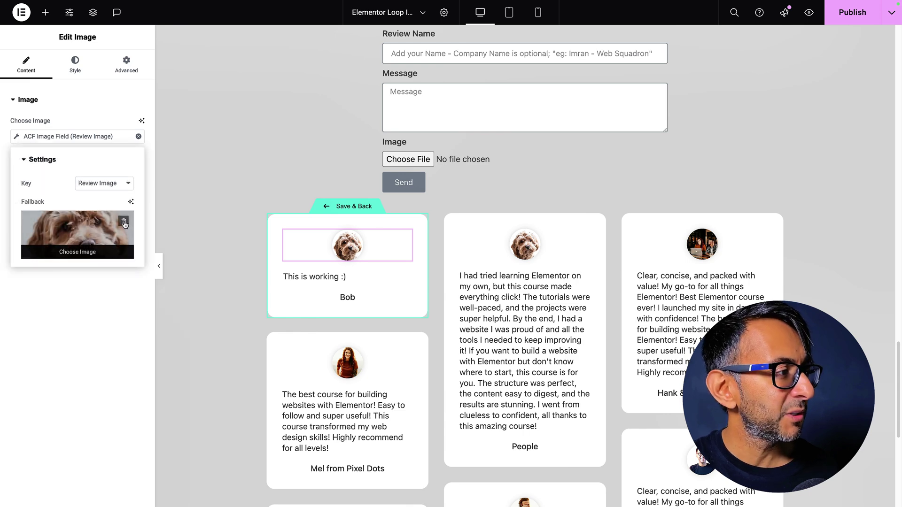
left_click(124, 221)
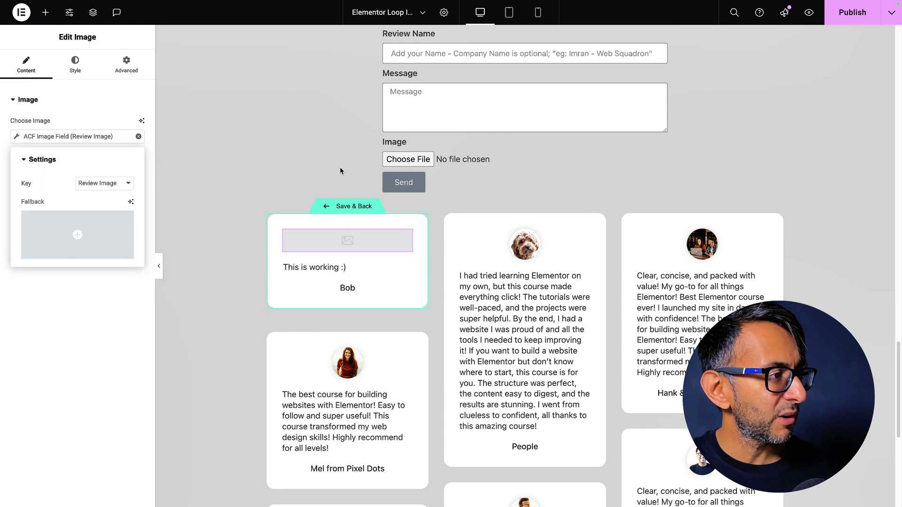
left_click(358, 210)
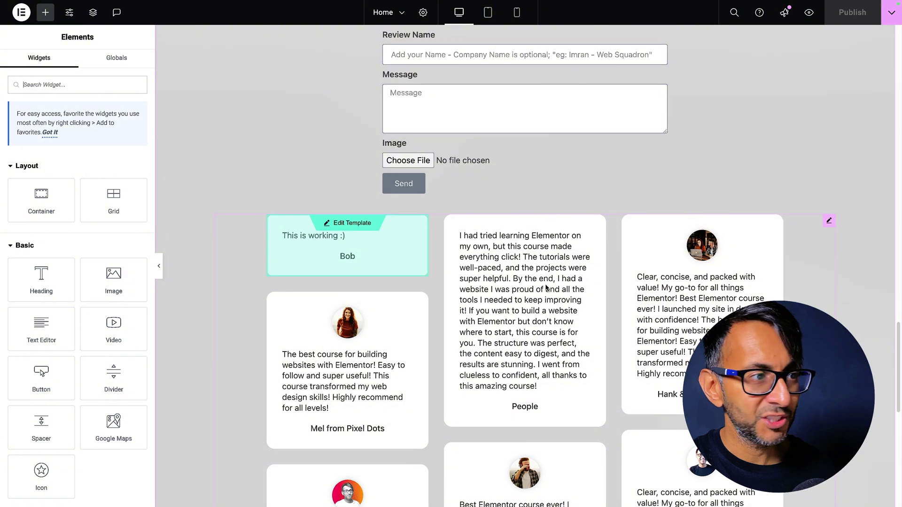
Step: Attach Website13.webp to the 'Here I am!' review, then reload to see it top the grid
scroll(514, 221, "up", 3)
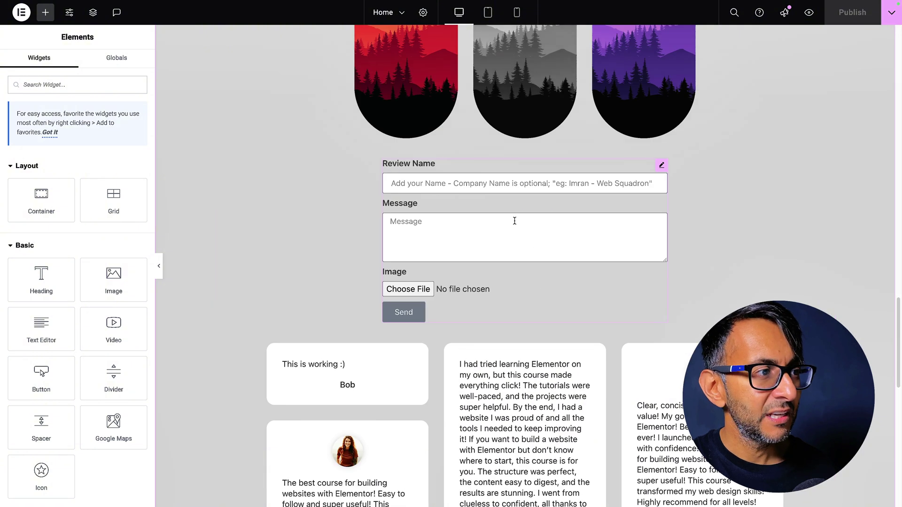
left_click(159, 266)
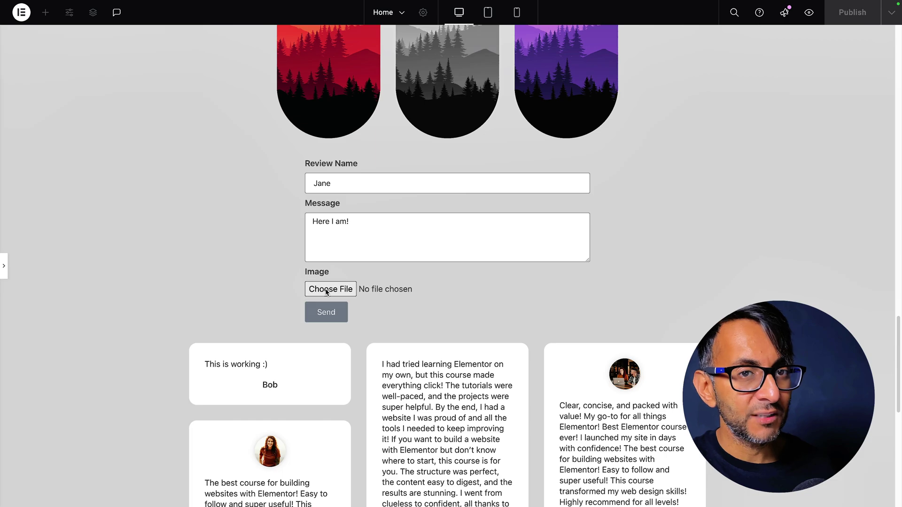
left_click(327, 290)
scroll(291, 299, "down", 3)
double_click(433, 316)
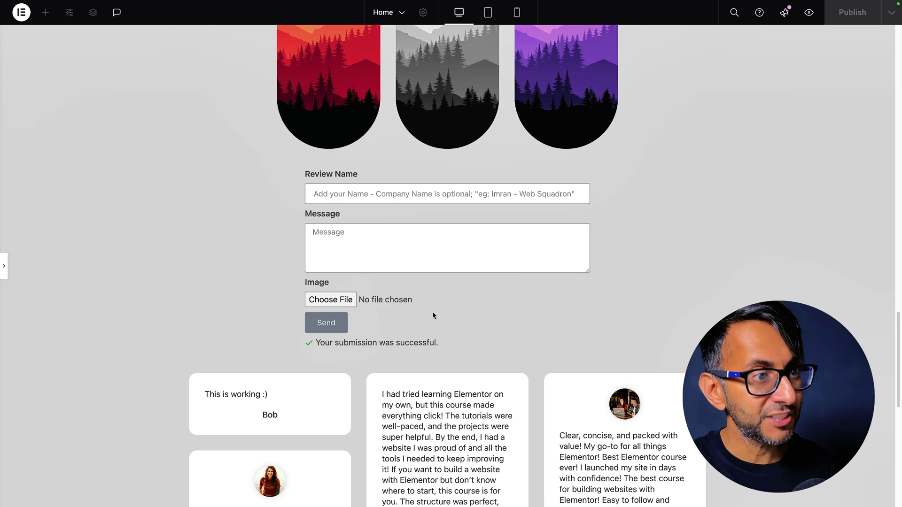
key("ctrl+r")
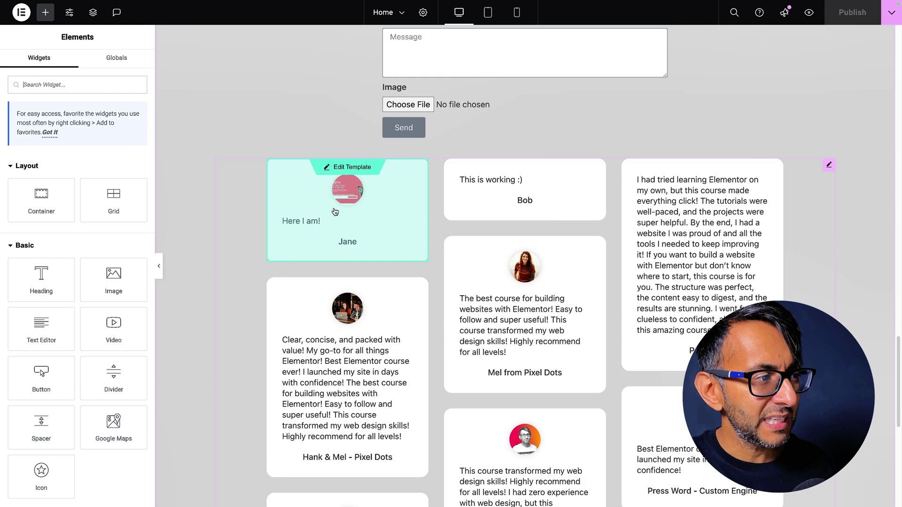
left_click(158, 267)
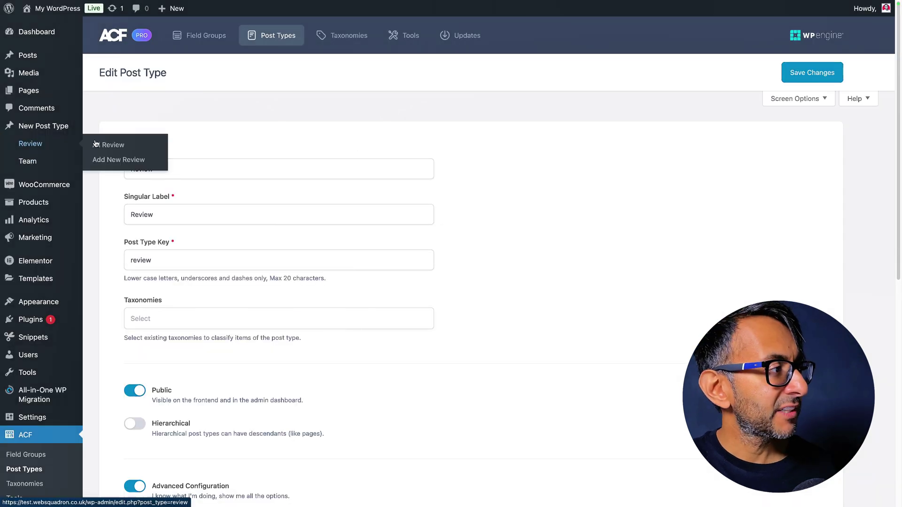
Step: Inspect the newest review's saved fields, then compare with the older test review from the list
left_click(96, 145)
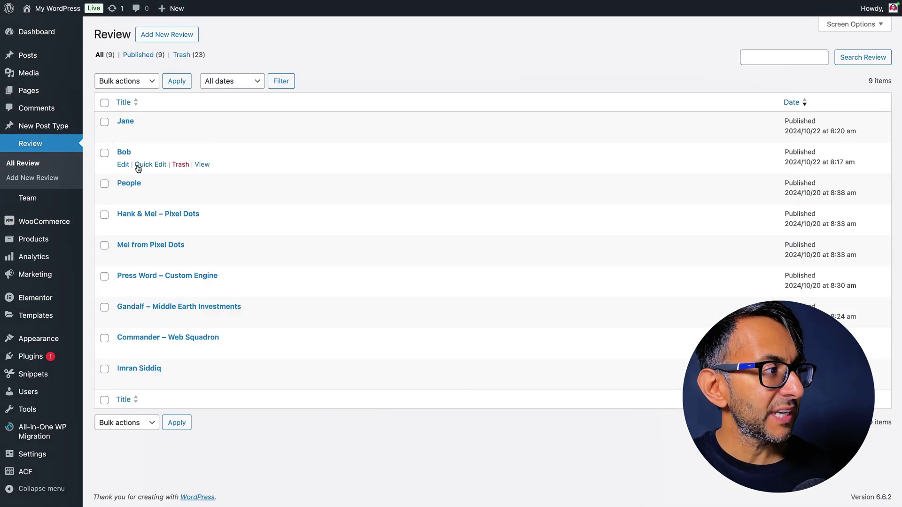
left_click(123, 134)
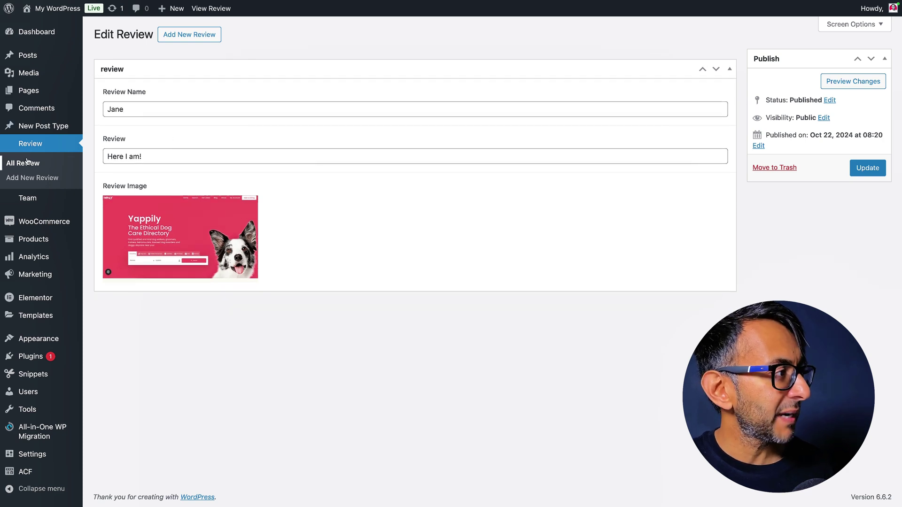
left_click(30, 143)
left_click(124, 166)
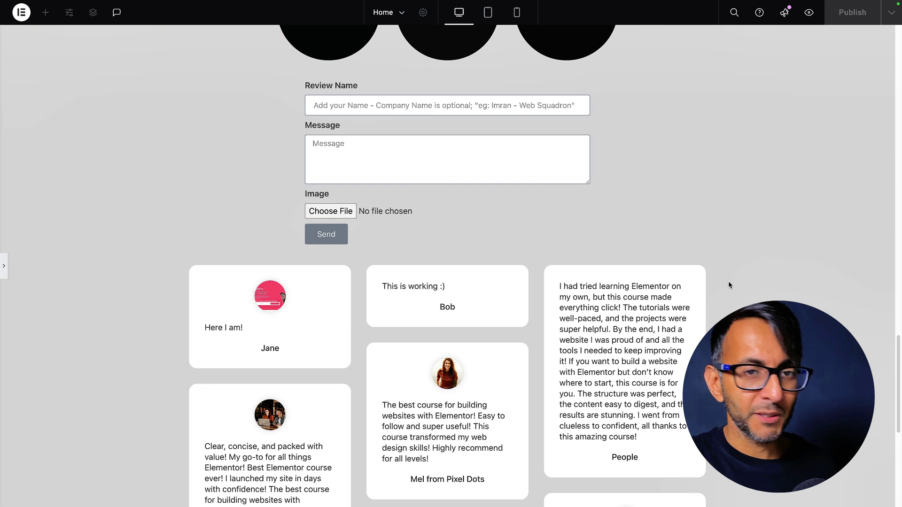
Step: Select the Loop Grid and expand its Query section showing Source: Review
left_click(3, 265)
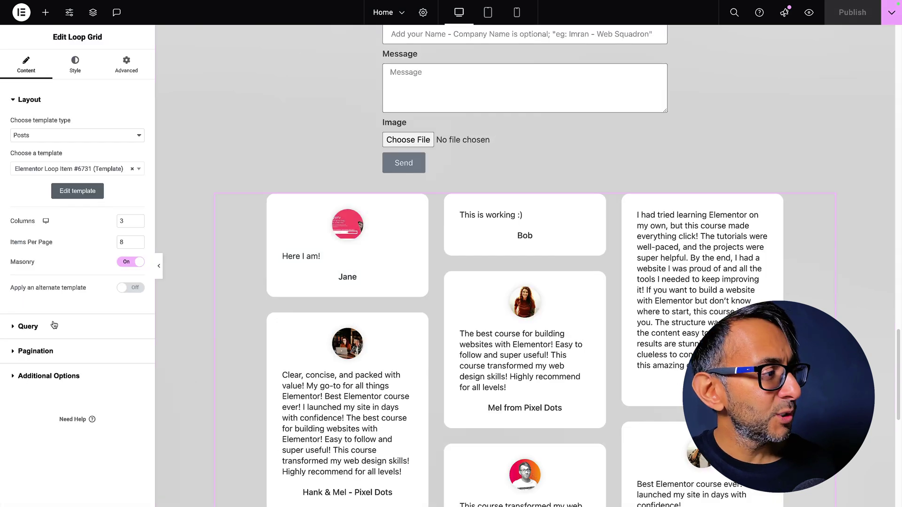
left_click(55, 326)
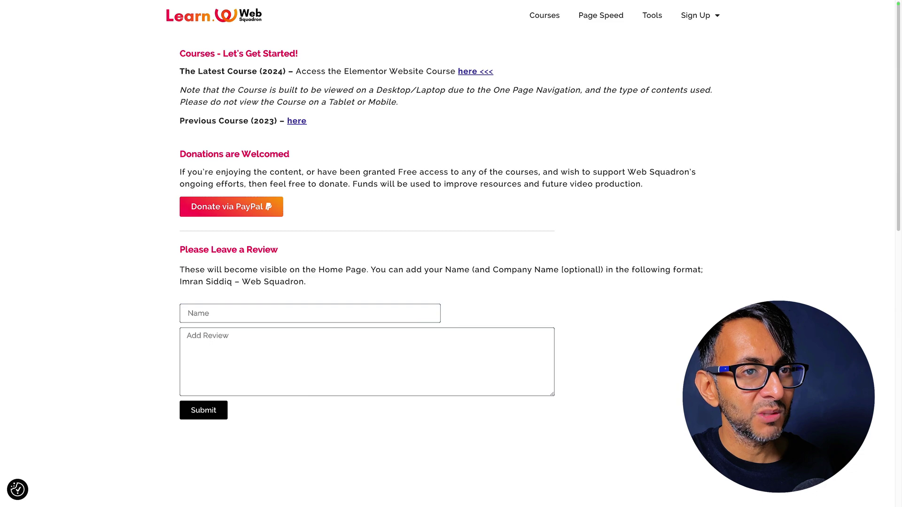
left_click(476, 71)
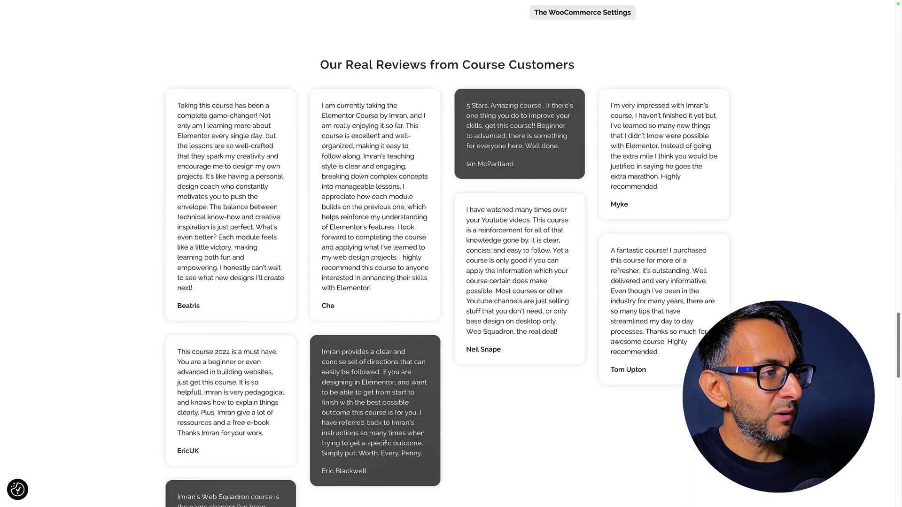
scroll(447, 253, "up", 2)
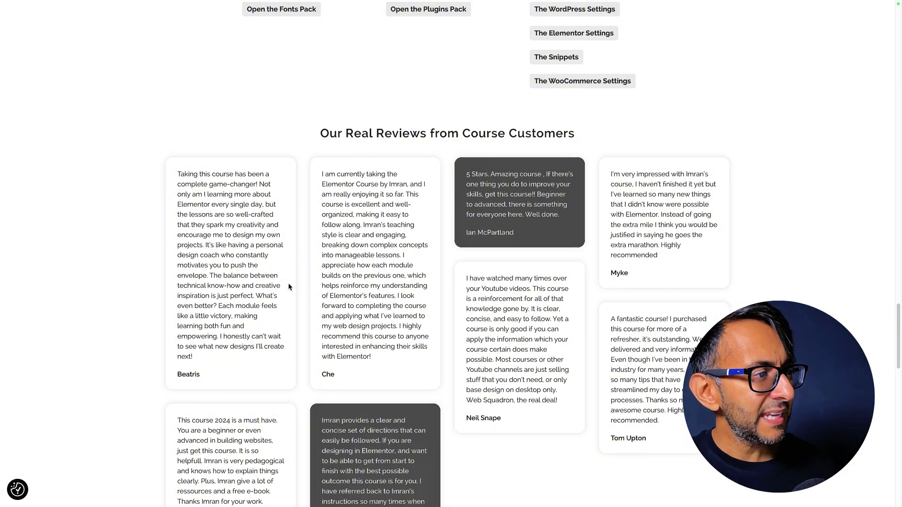
scroll(288, 285, "down", 1)
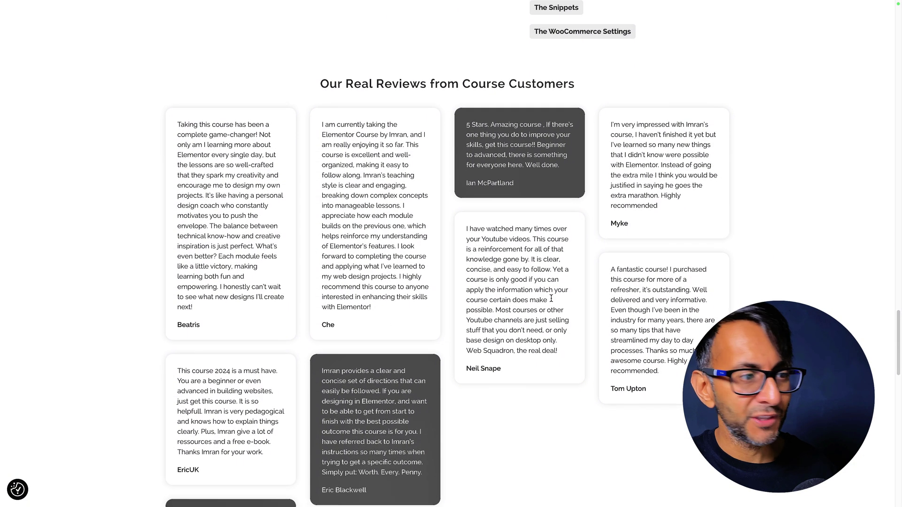
scroll(585, 331, "down", 2)
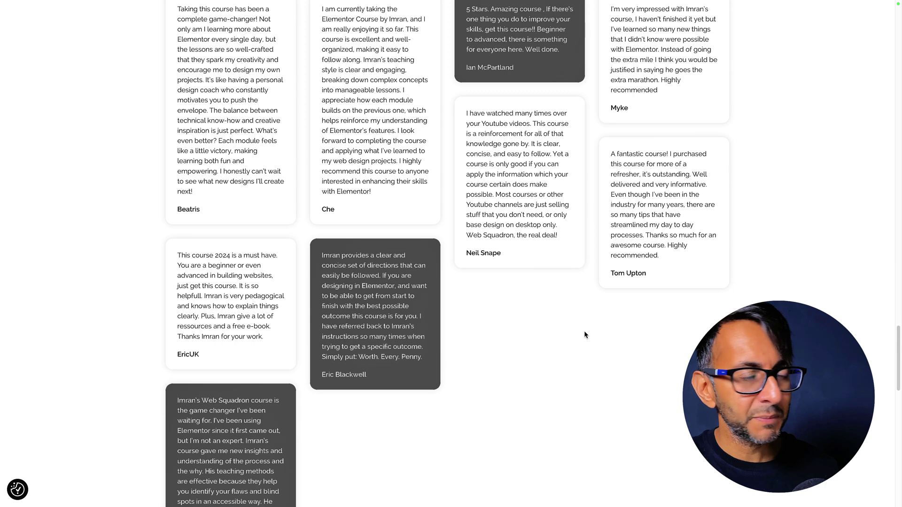
scroll(584, 331, "up", 1)
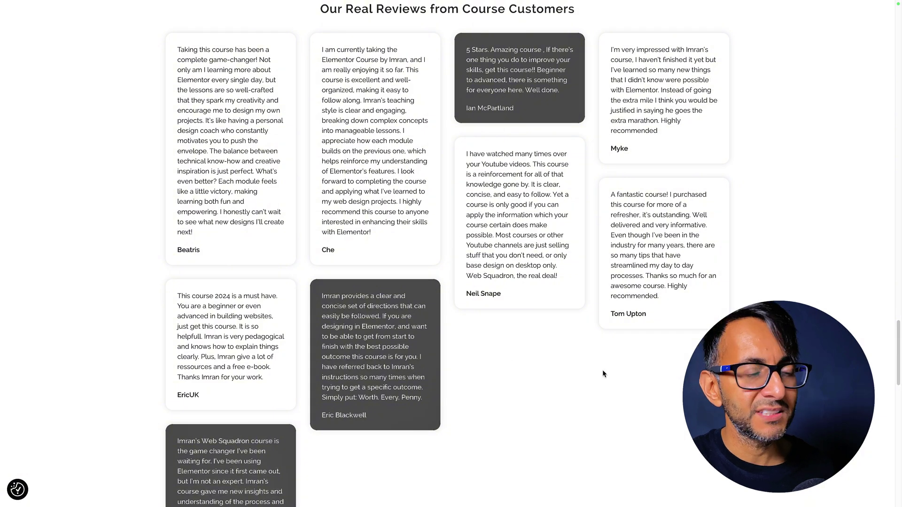
scroll(603, 370, "down", 1)
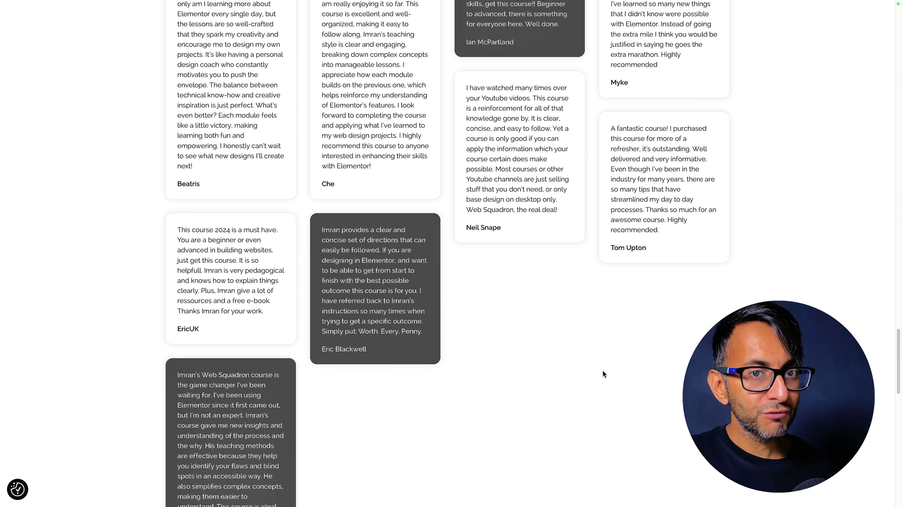
scroll(603, 362, "up", 3)
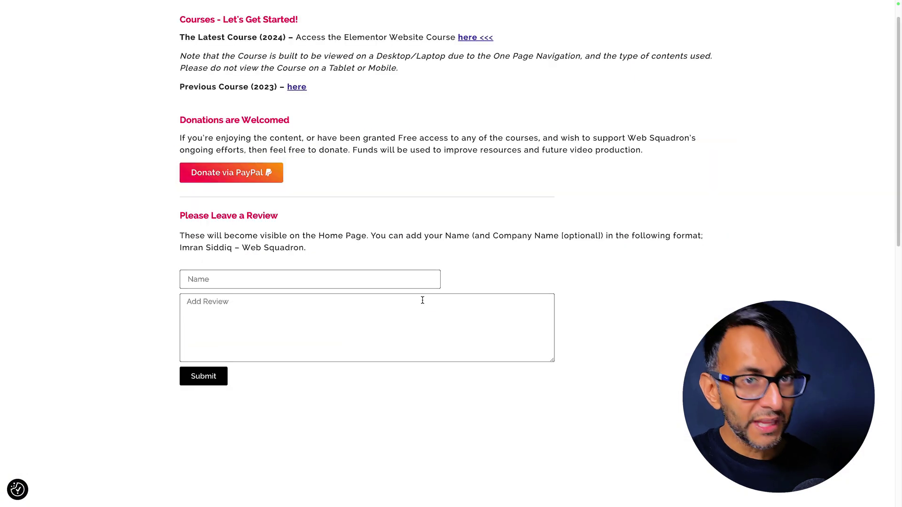